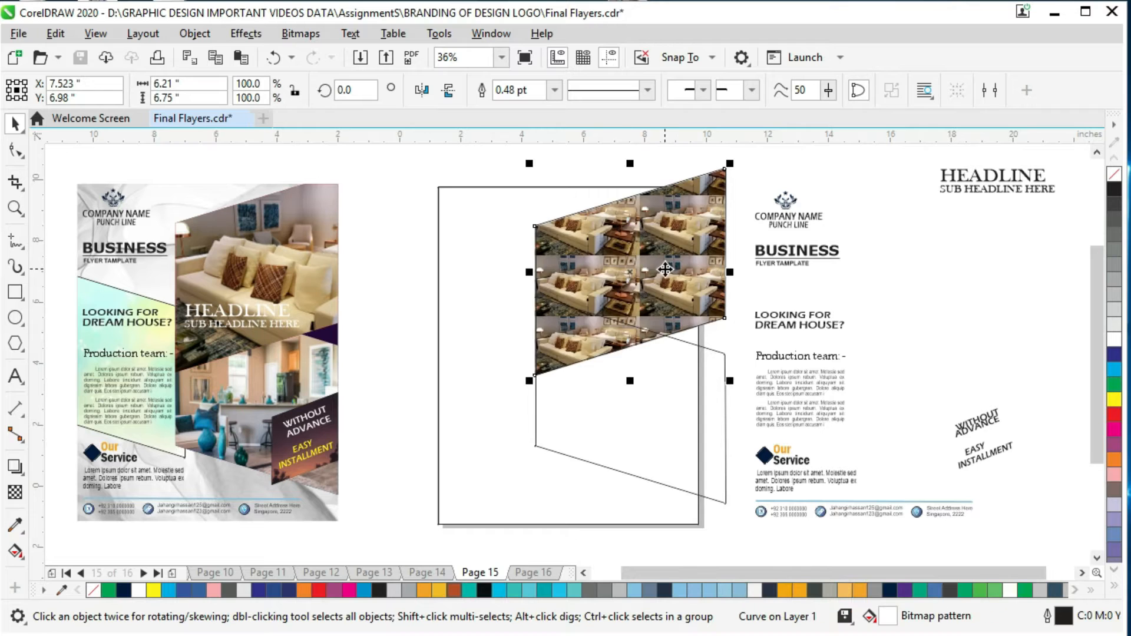
pyautogui.click(24, 38)
pyautogui.click(53, 91)
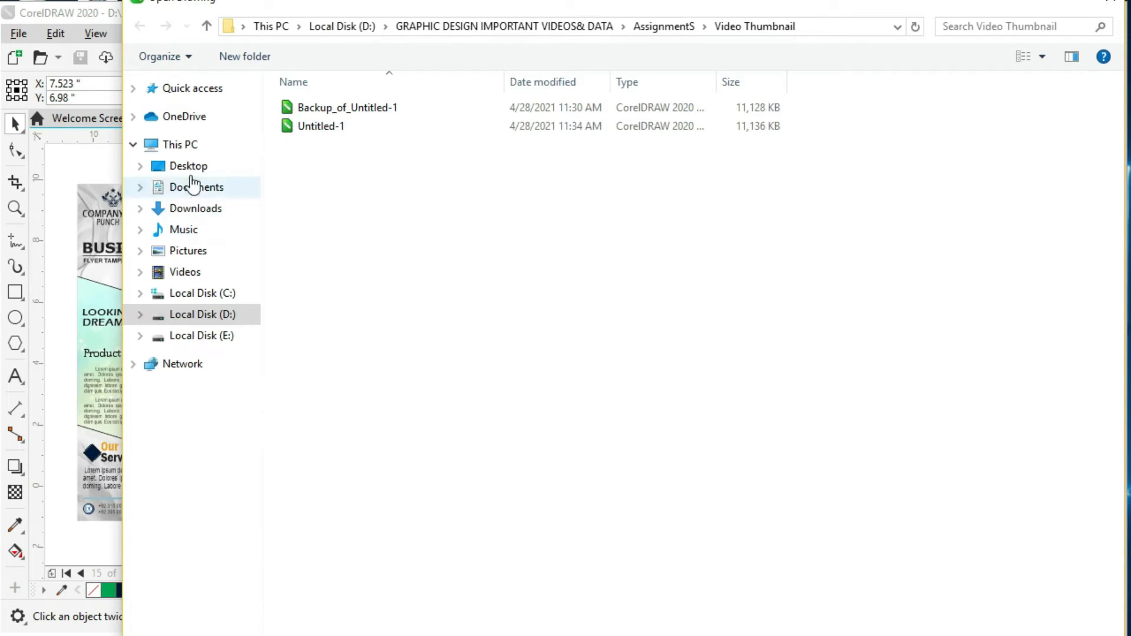
pyautogui.click(185, 166)
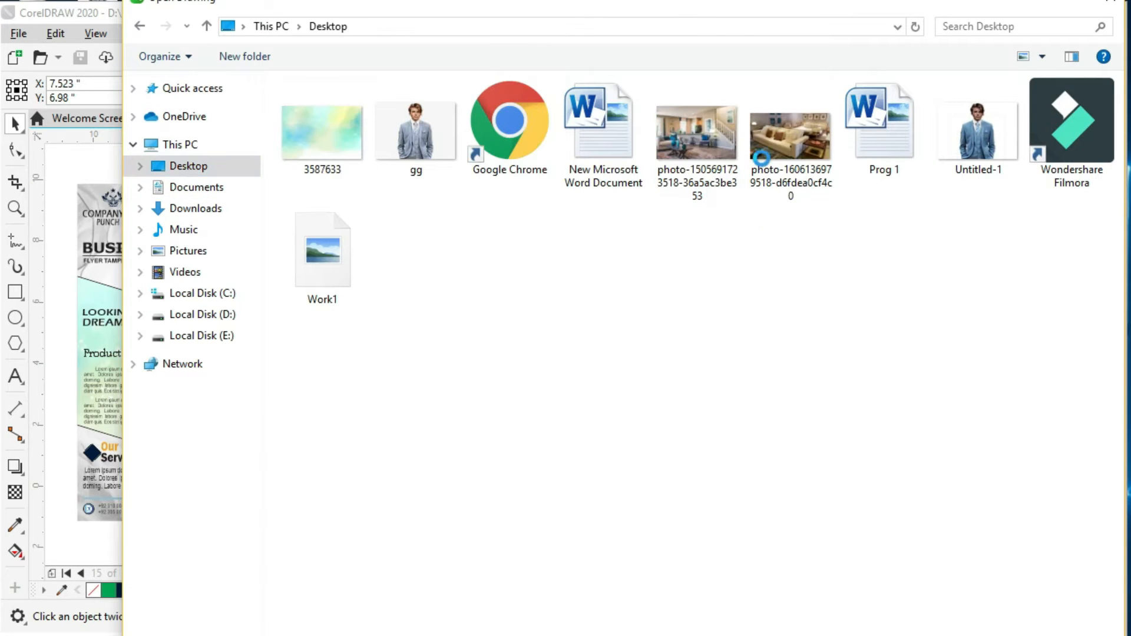
pyautogui.click(790, 141)
pyautogui.moveTo(790, 2); pyautogui.dragTo(720, 0)
pyautogui.press('Return')
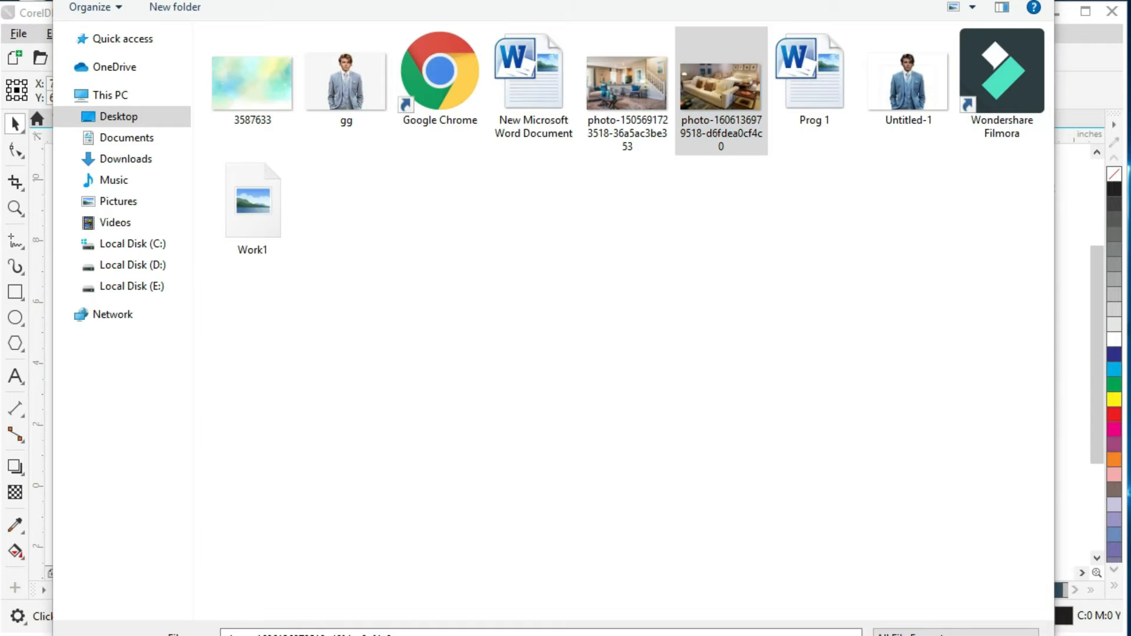
pyautogui.click(877, 606)
pyautogui.click(719, 377)
pyautogui.moveTo(684, 44); pyautogui.dragTo(1018, 292)
pyautogui.moveTo(583, 36); pyautogui.dragTo(1082, 449)
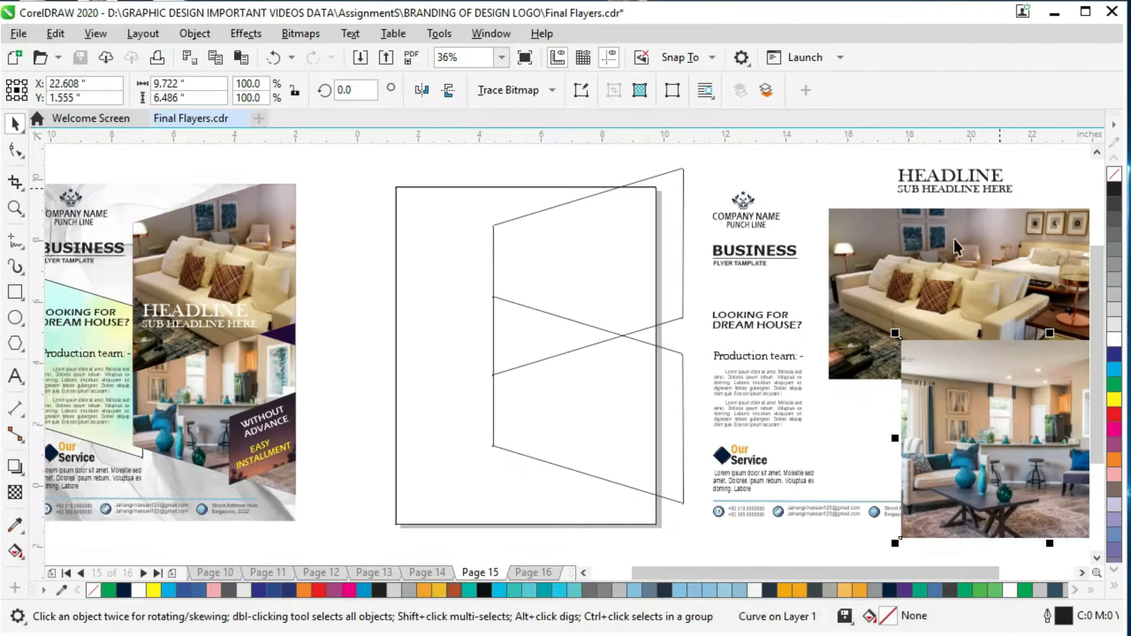
# PowerClip the sofa photo inside the upper slanted shape and the dining-area photo inside the lower slanted shape.
pyautogui.rightClick(954, 239)
pyautogui.click(1022, 474)
pyautogui.click(589, 197)
pyautogui.rightClick(1019, 423)
pyautogui.click(981, 160)
pyautogui.click(610, 408)
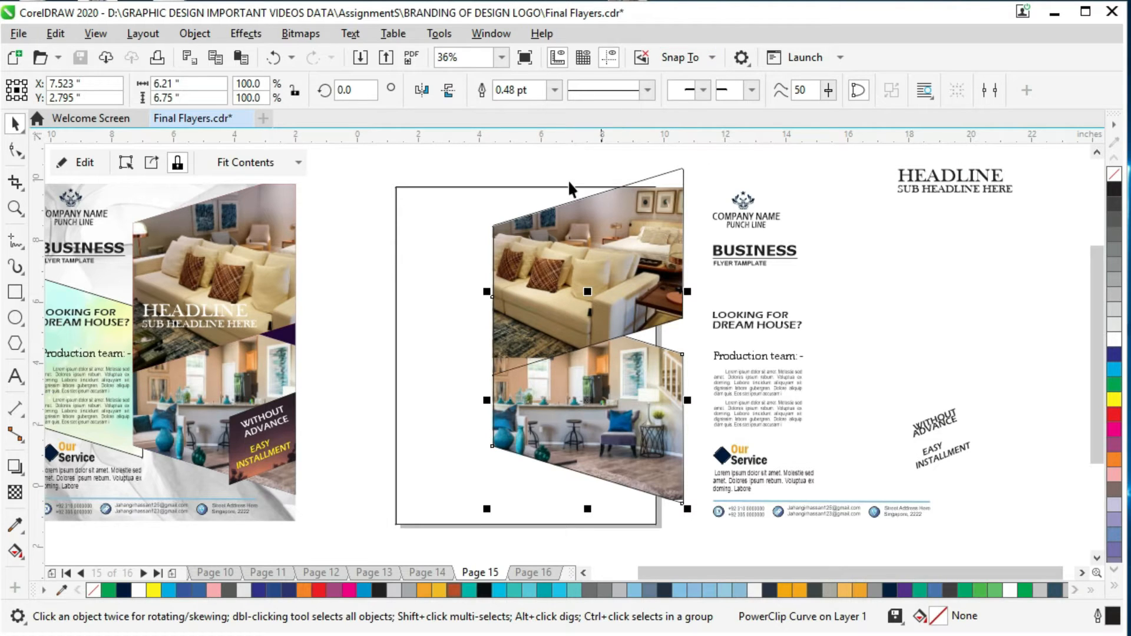
pyautogui.hscroll(-1, 426, 305)
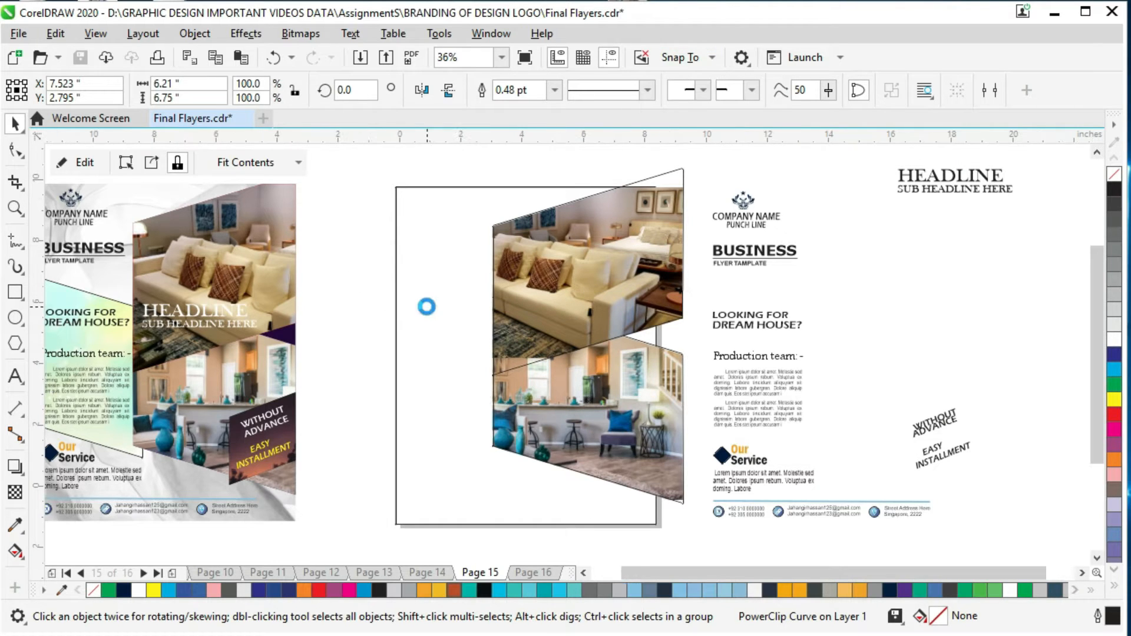
pyautogui.click(924, 267)
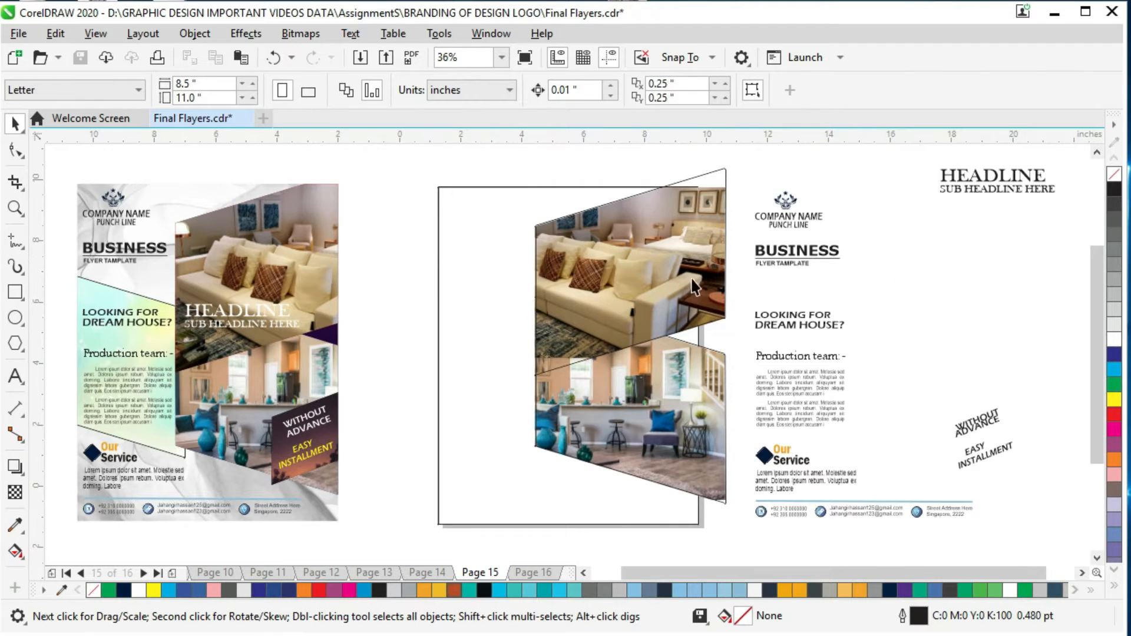
pyautogui.click(788, 208)
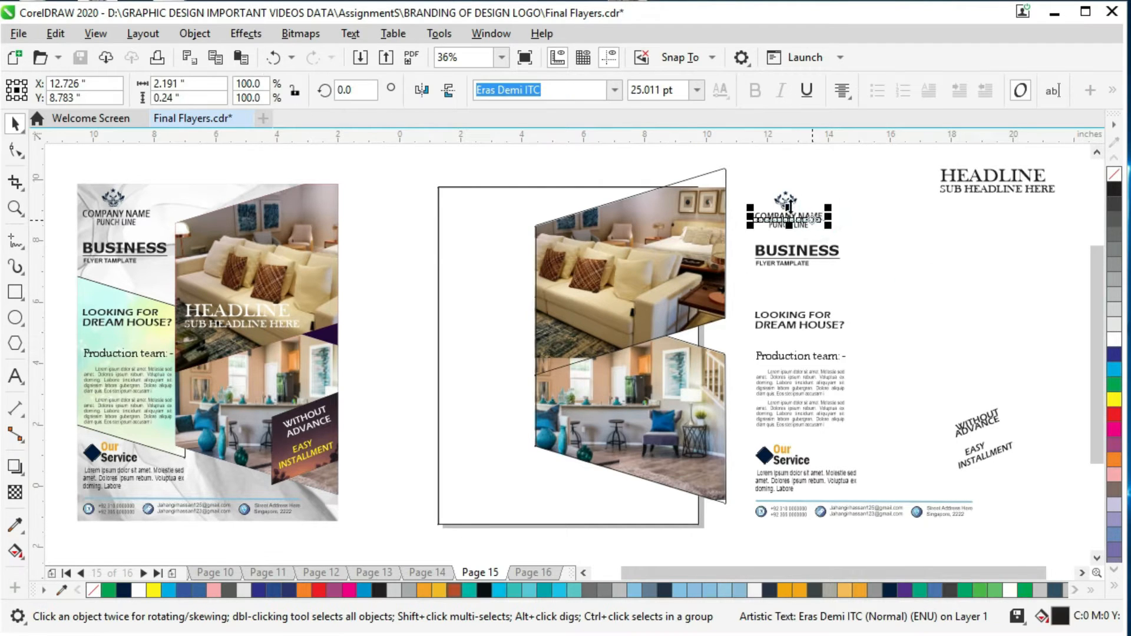
pyautogui.click(764, 173)
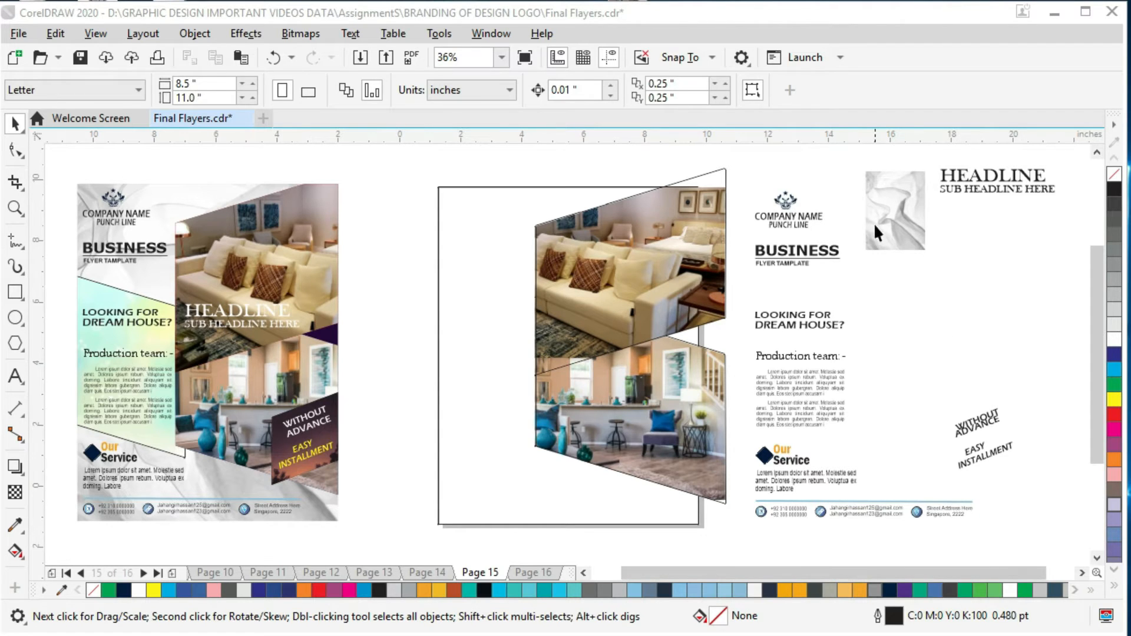
# Try to PowerClip the small grey fabric texture inside the page rectangle.
pyautogui.rightClick(876, 229)
pyautogui.click(911, 470)
pyautogui.click(472, 227)
pyautogui.keyDown('ctrl'); pyautogui.click(498, 257); pyautogui.keyUp('ctrl')
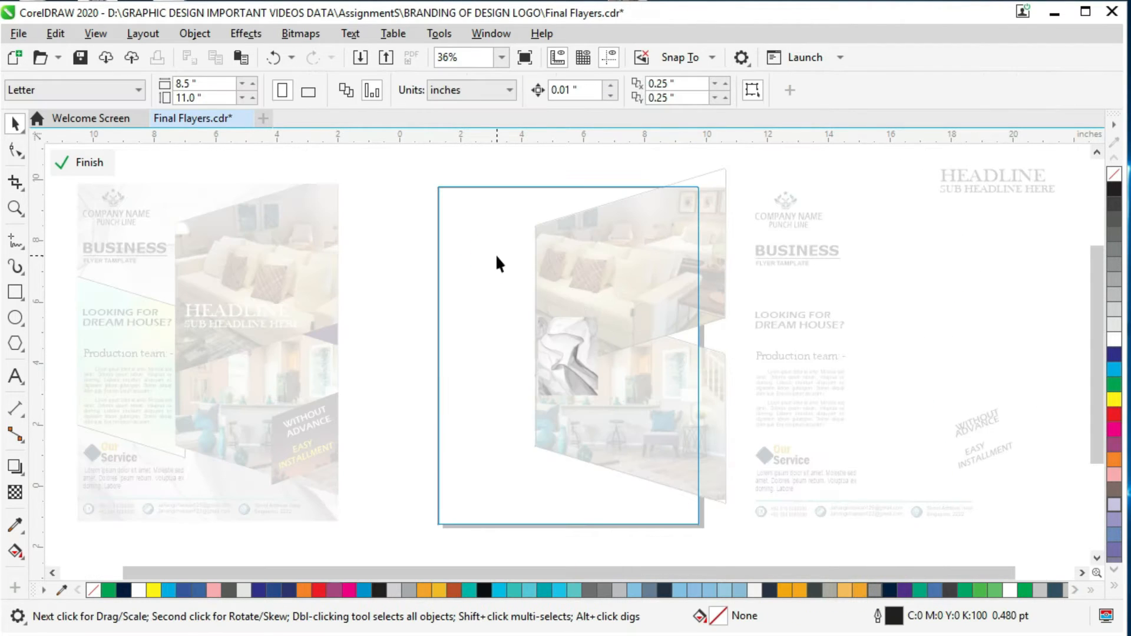
pyautogui.click(89, 163)
pyautogui.hotkey('ctrl', 'z')
pyautogui.hotkey('ctrl', 'z')
pyautogui.hotkey('ctrl', 'z')
# Move the grey texture beside the page's left edge and PowerClip the sofa photo shape inside the page rectangle.
pyautogui.moveTo(891, 197); pyautogui.dragTo(393, 220)
pyautogui.click(631, 255)
pyautogui.rightClick(631, 255)
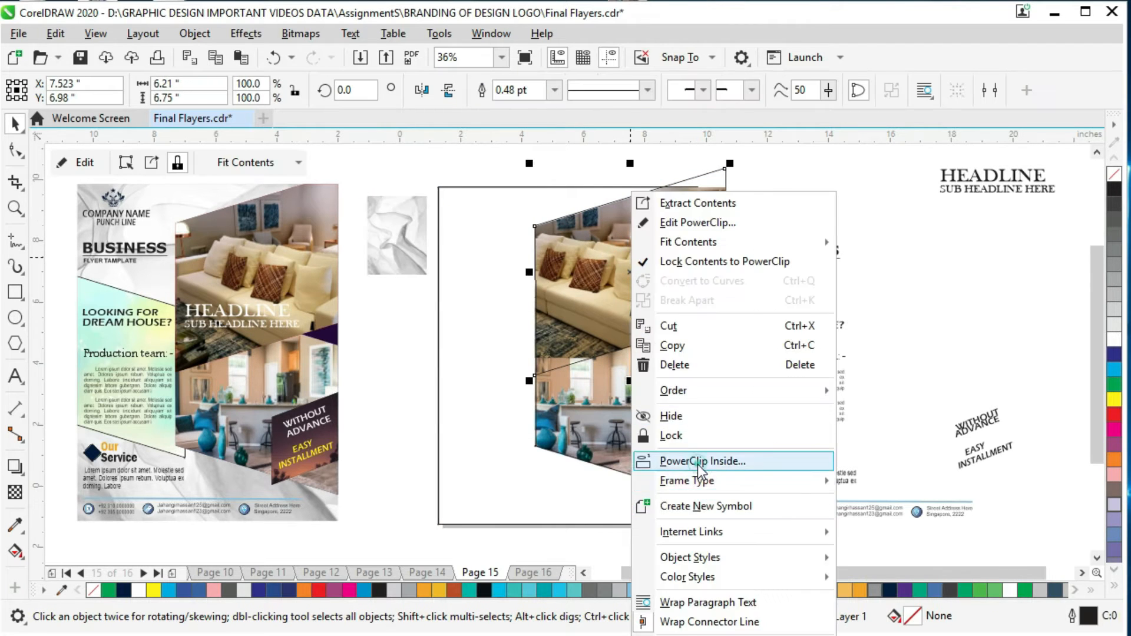
pyautogui.click(720, 460)
pyautogui.click(546, 349)
# PowerClip the dining-area photo shape inside the page rectangle and place it behind the sofa photo.
pyautogui.rightClick(619, 404)
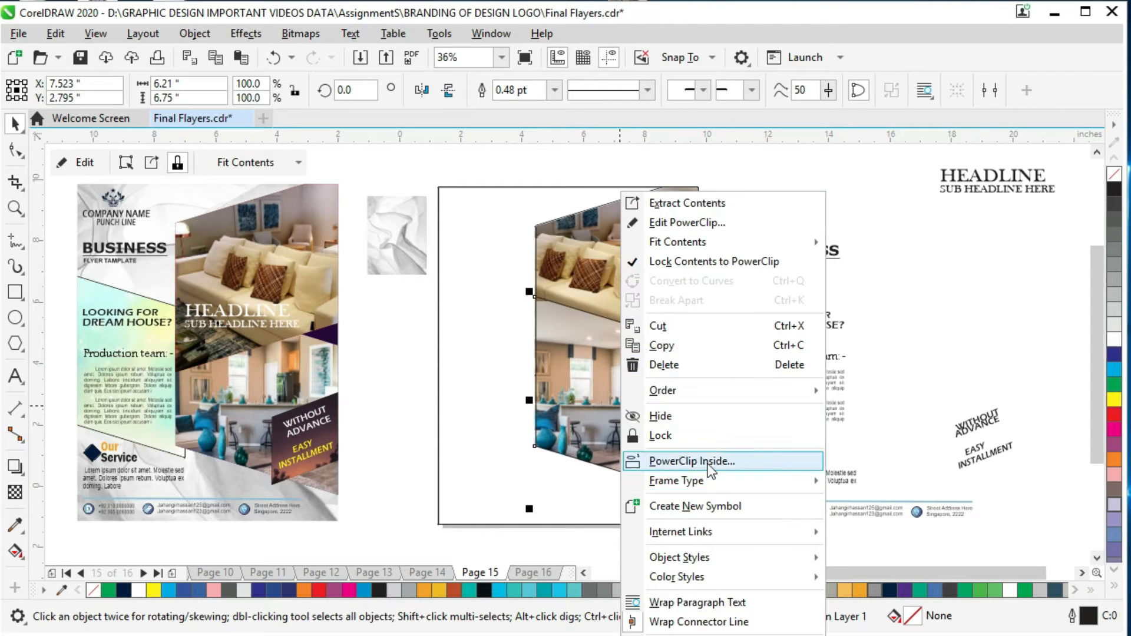
pyautogui.click(593, 487)
pyautogui.doubleClick(626, 381)
pyautogui.click(627, 382)
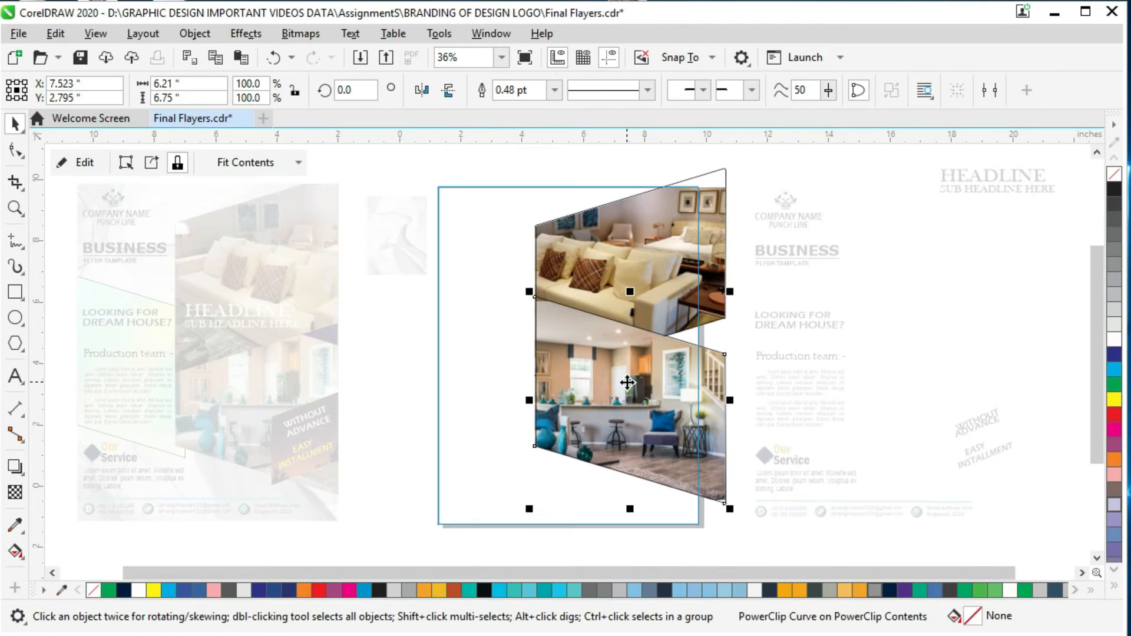
pyautogui.click(726, 389)
pyautogui.click(98, 163)
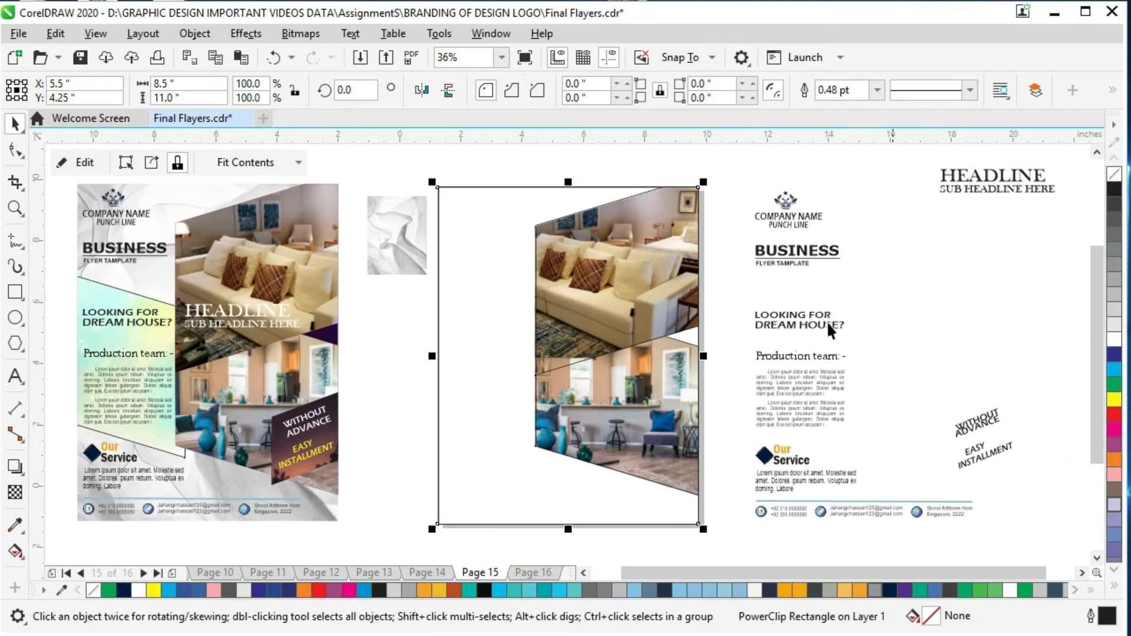
# PowerClip the grey fabric texture inside the page rectangle together with the two photos.
pyautogui.rightClick(408, 238)
pyautogui.click(457, 470)
pyautogui.click(602, 357)
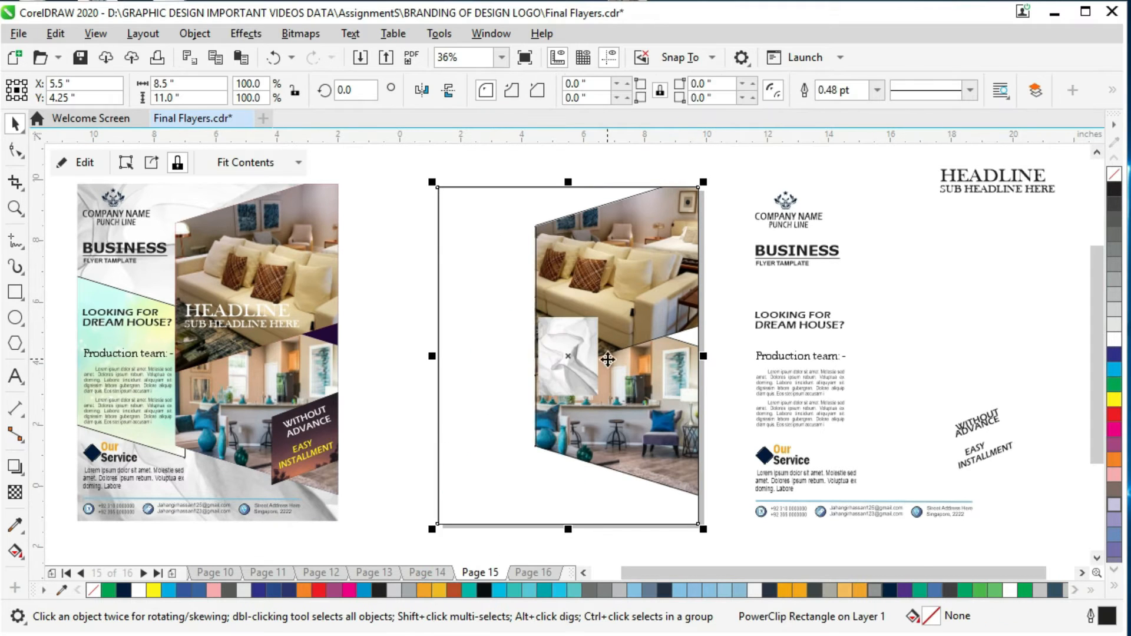
# Within the page frame, enlarge the grey texture to about 10.3 by 13.5 inches and place it behind both photos.
pyautogui.doubleClick(573, 351)
pyautogui.click(571, 351)
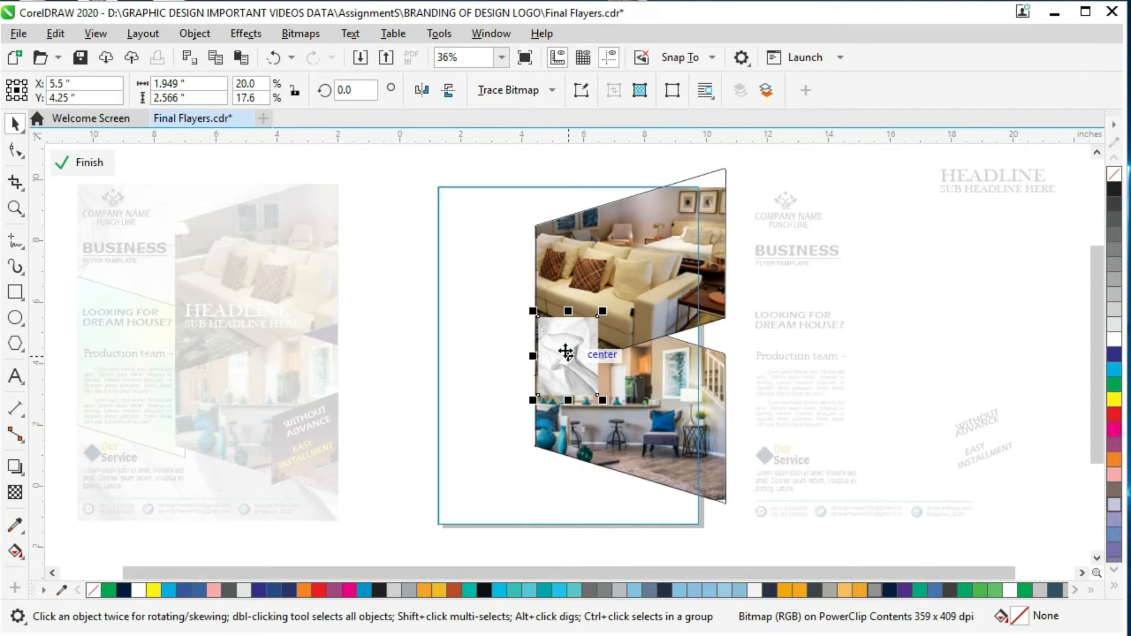
pyautogui.moveTo(599, 397); pyautogui.dragTo(694, 493)
pyautogui.click(787, 390)
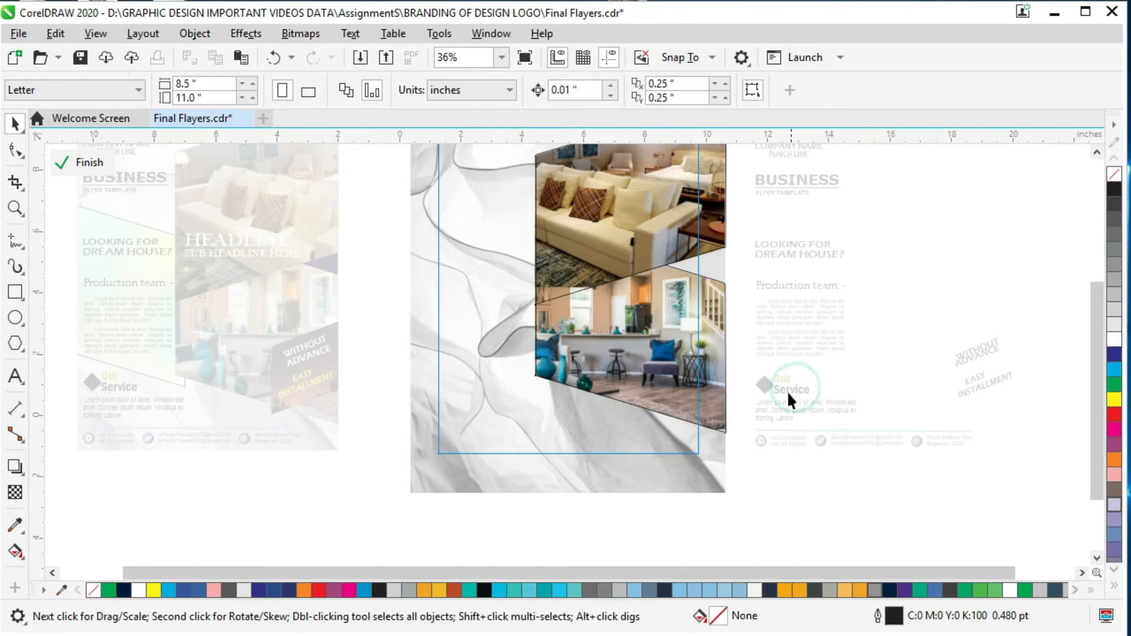
pyautogui.click(76, 163)
pyautogui.press('Escape')
pyautogui.scroll(1, 513, 290)
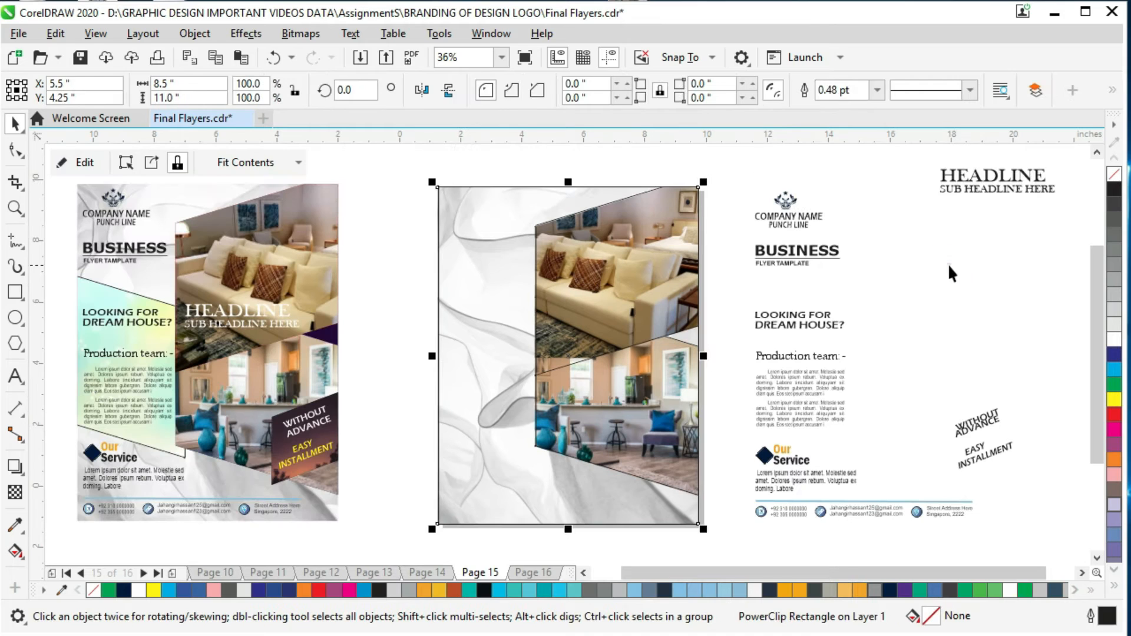
# Shift the grey texture slightly down and to the right inside the page frame.
pyautogui.doubleClick(482, 269)
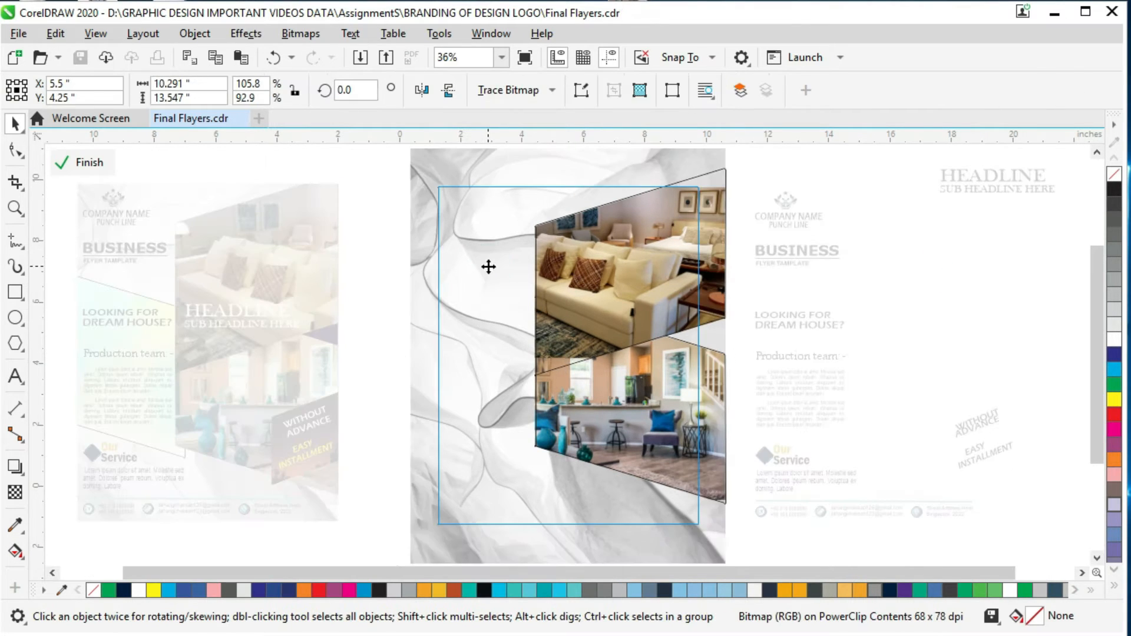
pyautogui.click(484, 268)
pyautogui.click(485, 268)
pyautogui.click(76, 168)
pyautogui.click(886, 313)
# Remove the outlines from both slanted photo shapes inside the page frame.
pyautogui.doubleClick(570, 256)
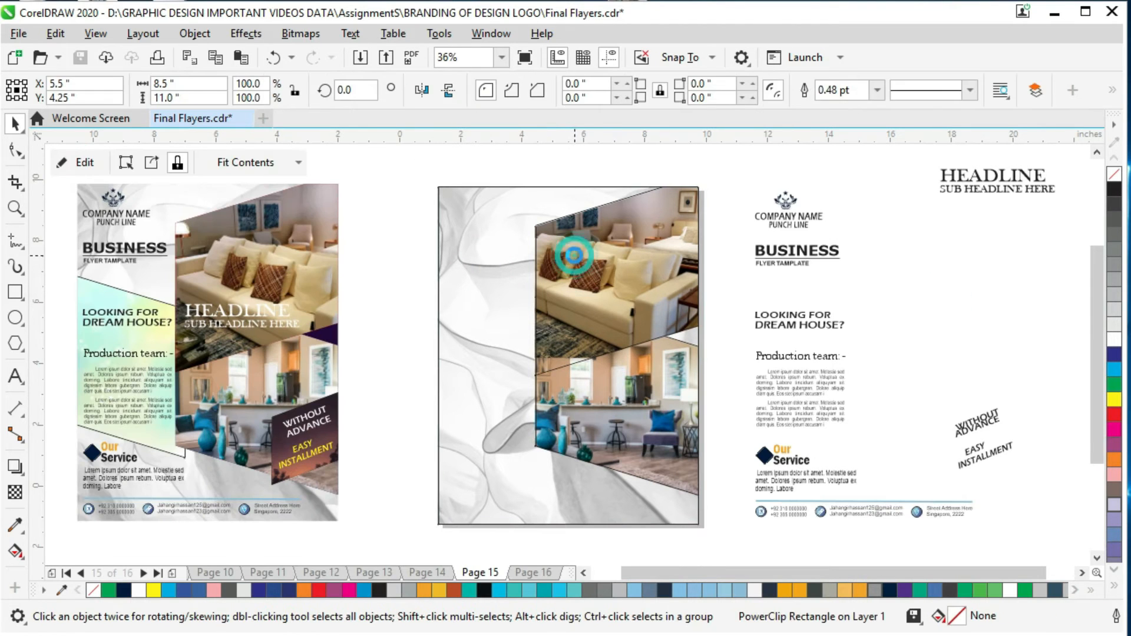
pyautogui.rightClick(1116, 174)
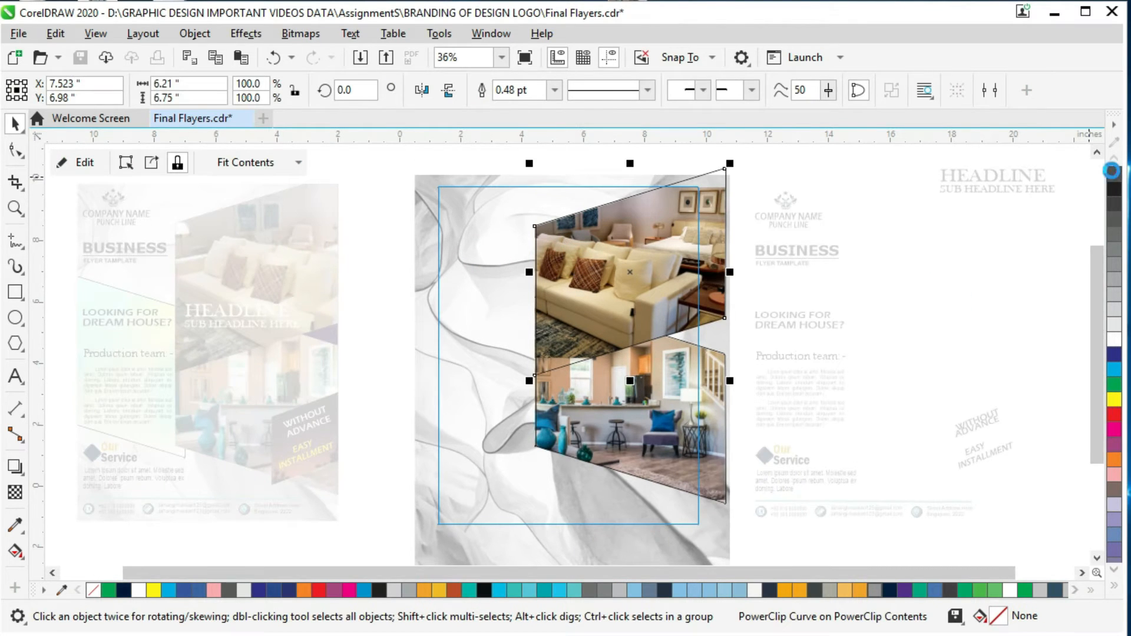
pyautogui.click(655, 397)
pyautogui.rightClick(1114, 178)
pyautogui.click(814, 347)
pyautogui.click(80, 165)
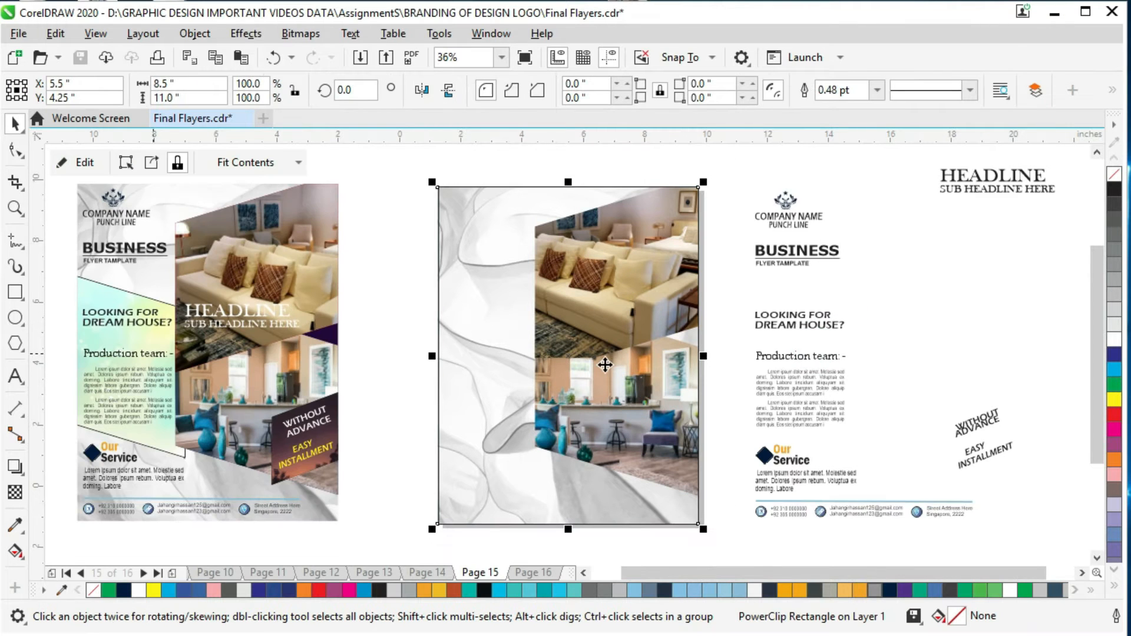
# Try to fill the gap between the two photos at the page's right edge using Smart Fill.
pyautogui.doubleClick(634, 397)
pyautogui.click(687, 381)
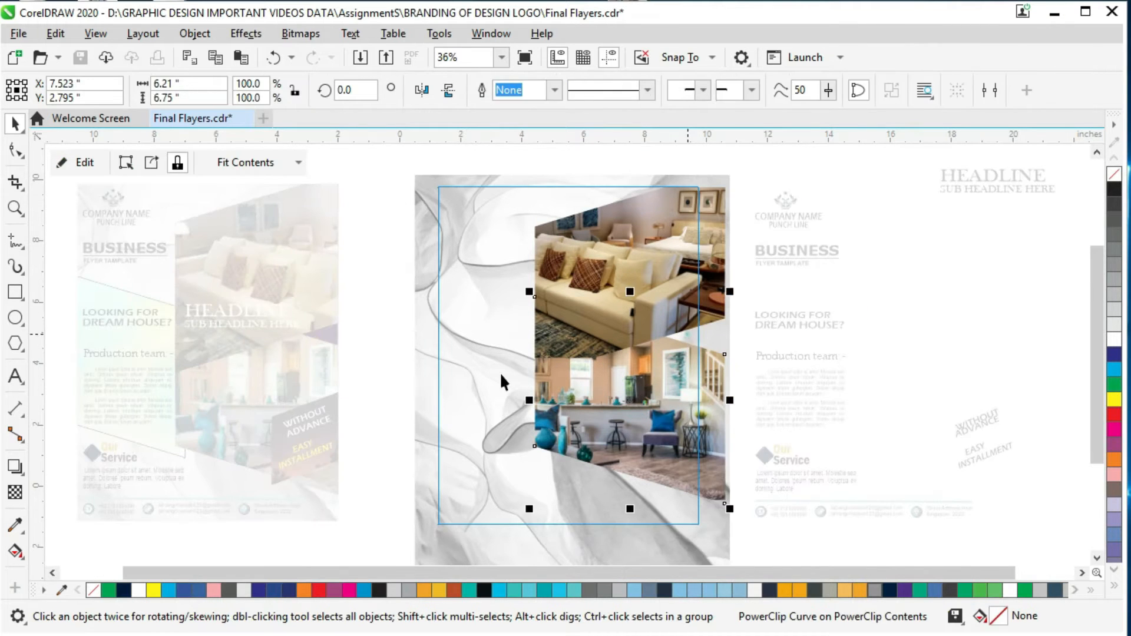
pyautogui.click(501, 376)
pyautogui.click(26, 565)
pyautogui.click(65, 567)
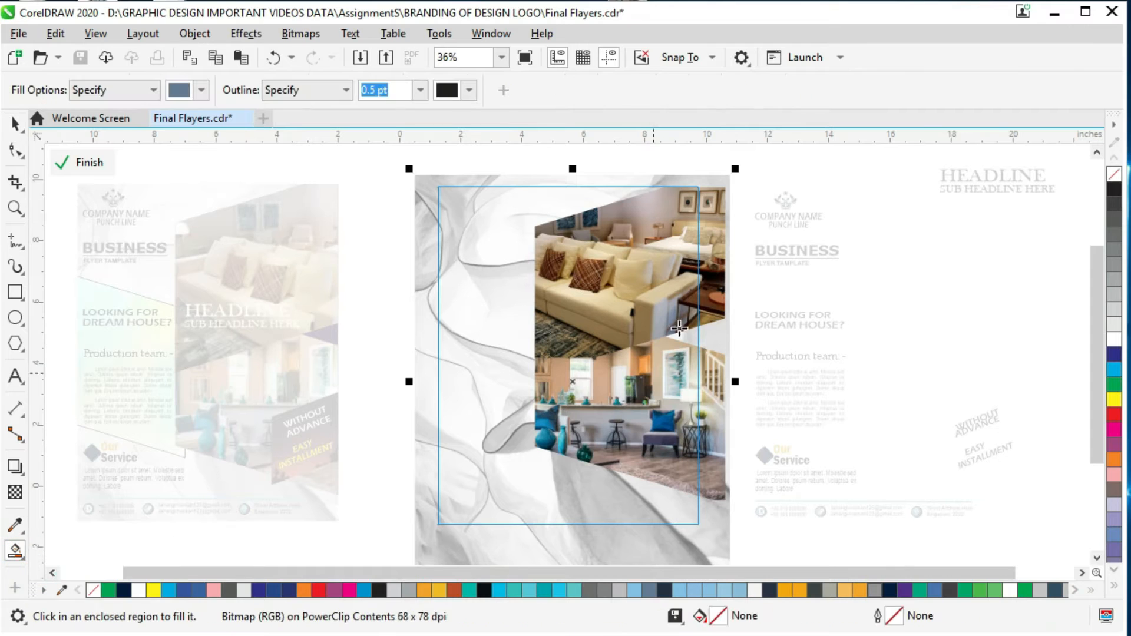
pyautogui.hotkey('ctrl', 'z')
pyautogui.click(693, 335)
pyautogui.hotkey('ctrl', 'z')
pyautogui.click(82, 162)
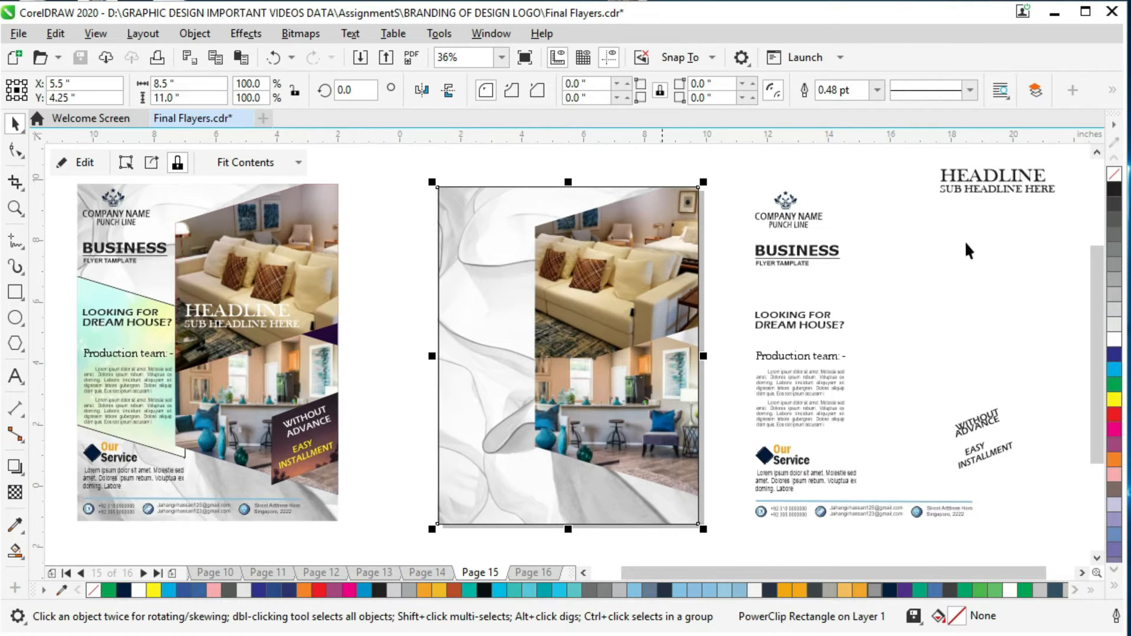
# Move the company logo with its name and punch line, and the BUSINESS heading with its subtitle, to the page's upper left.
pyautogui.moveTo(789, 213); pyautogui.dragTo(479, 213)
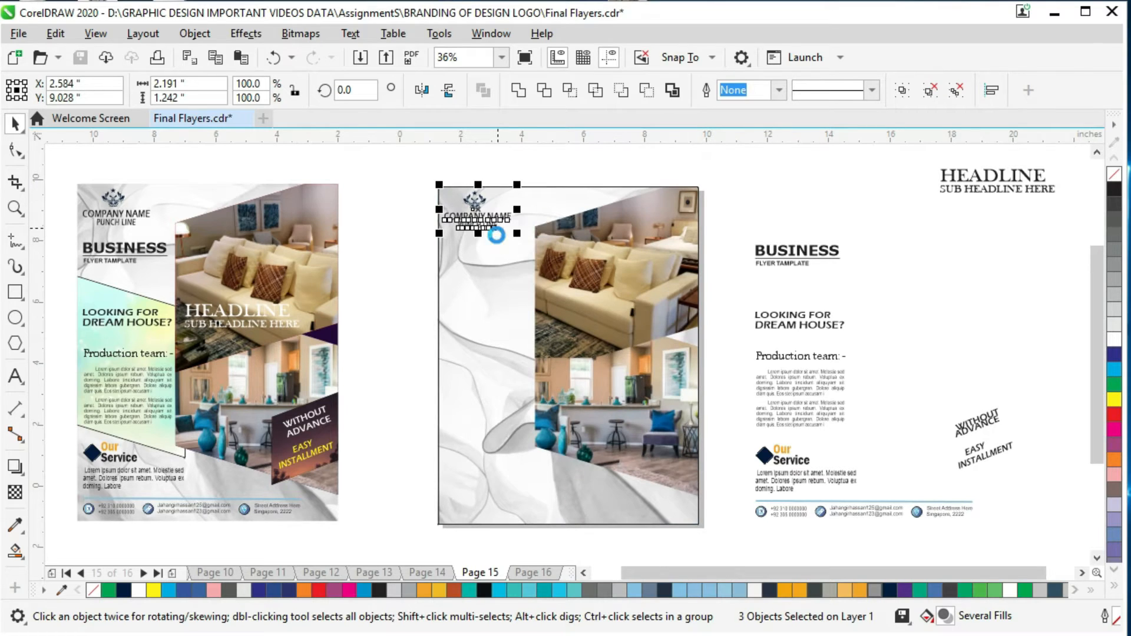
pyautogui.moveTo(884, 230); pyautogui.dragTo(482, 263)
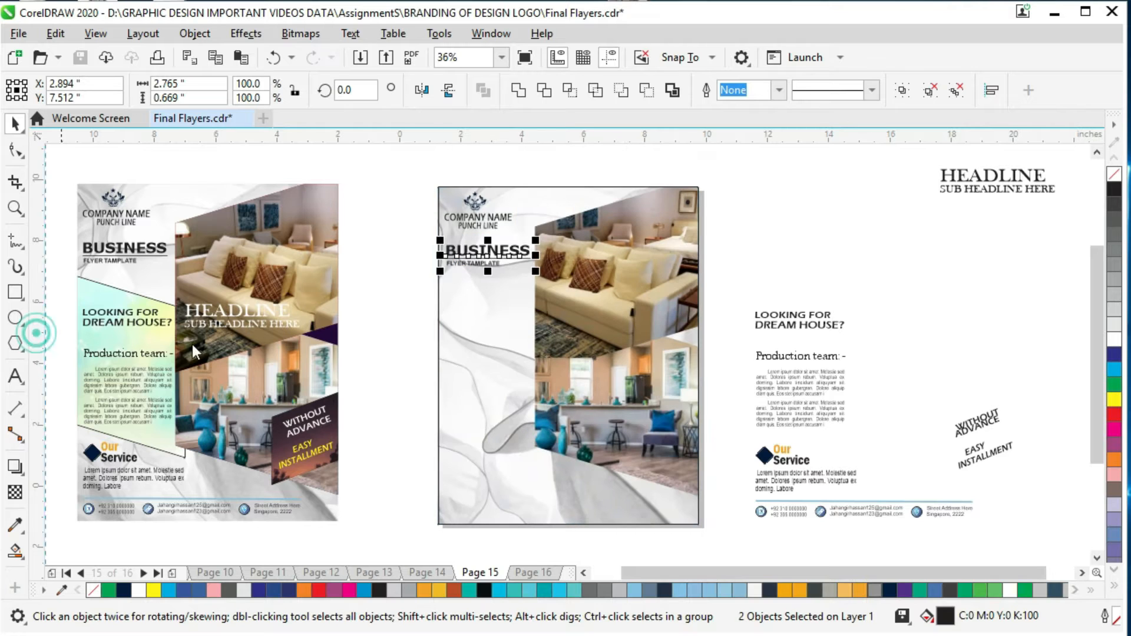
# Add a vertical guideline just inside the page's left edge and align the company name block and BUSINESS heading to it.
pyautogui.click(443, 346)
pyautogui.click(483, 253)
pyautogui.keyDown('shift'); pyautogui.click(482, 216); pyautogui.keyUp('shift')
pyautogui.click(461, 304)
pyautogui.click(487, 250)
pyautogui.click(736, 325)
pyautogui.click(923, 302)
# Copy the dining-area photo shape out of the page frame and give the copy a black outline.
pyautogui.click(640, 416)
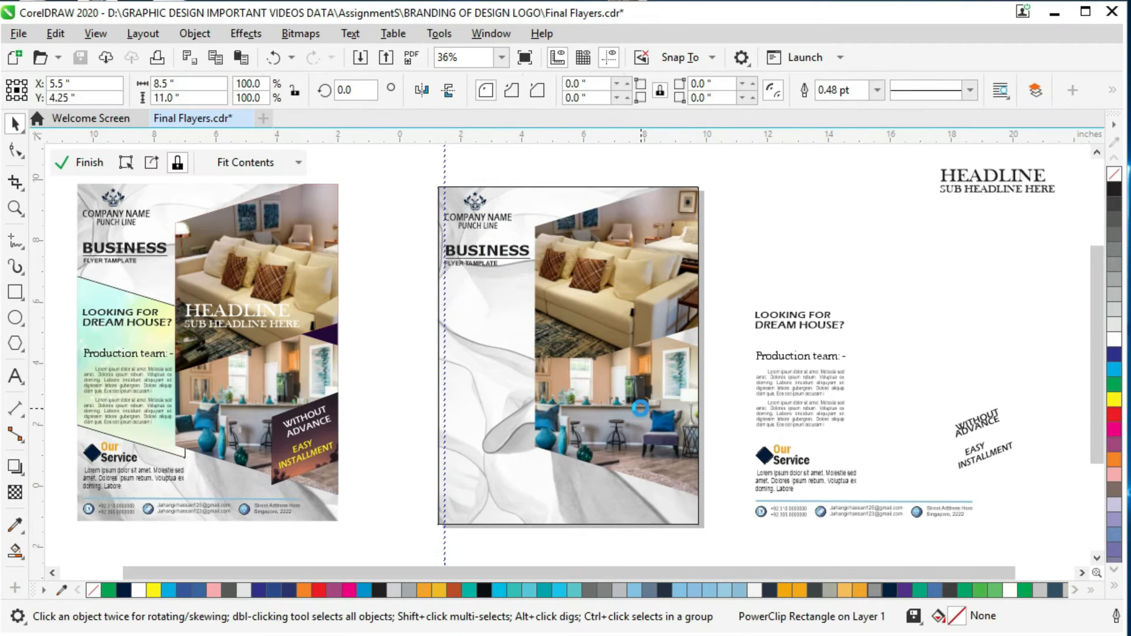
pyautogui.doubleClick(640, 411)
pyautogui.click(640, 406)
pyautogui.click(78, 168)
pyautogui.rightClick(1116, 187)
# Delete the photo inside the copied slanted shape and remove its PowerClip frame.
pyautogui.doubleClick(676, 372)
pyautogui.click(674, 371)
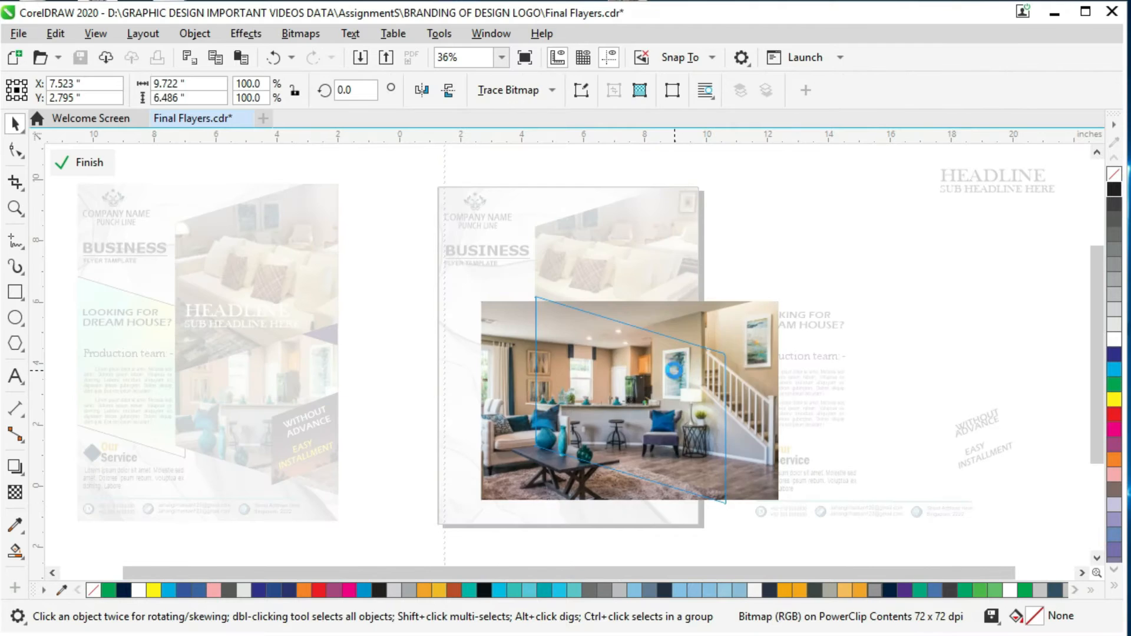
pyautogui.press('Delete')
pyautogui.click(83, 165)
pyautogui.rightClick(639, 375)
pyautogui.moveTo(714, 487)
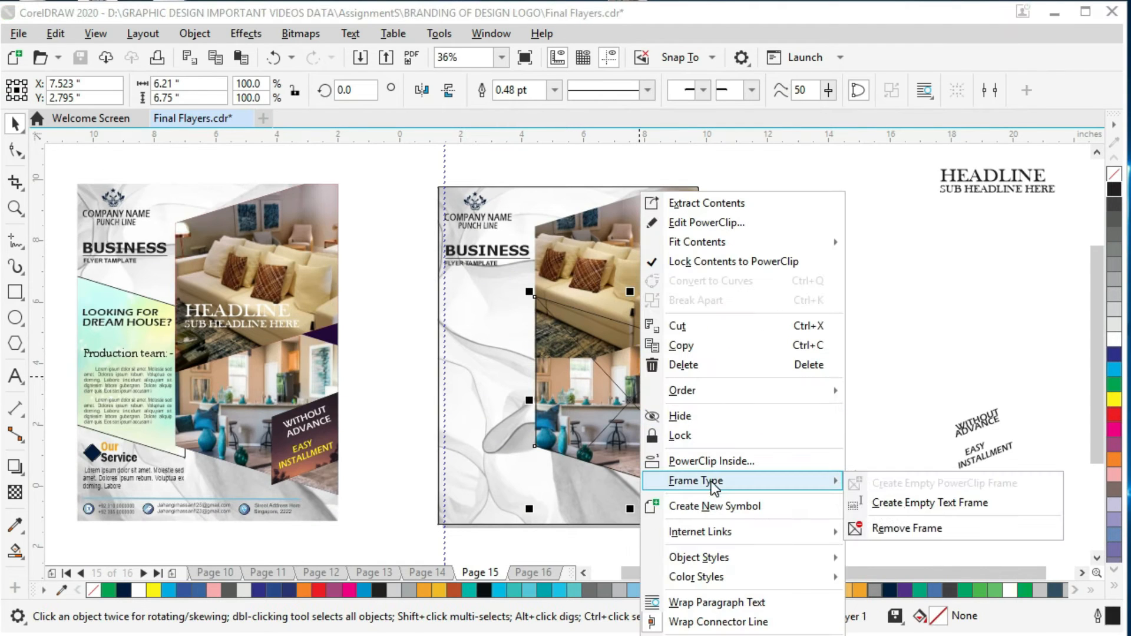
pyautogui.click(905, 526)
# Move the empty slanted shape across the page's left edge and scale it down to about 5.54 by 6.03 inches.
pyautogui.moveTo(675, 375); pyautogui.dragTo(501, 368)
pyautogui.moveTo(358, 283); pyautogui.dragTo(493, 411)
pyautogui.click(487, 404)
pyautogui.click(487, 404)
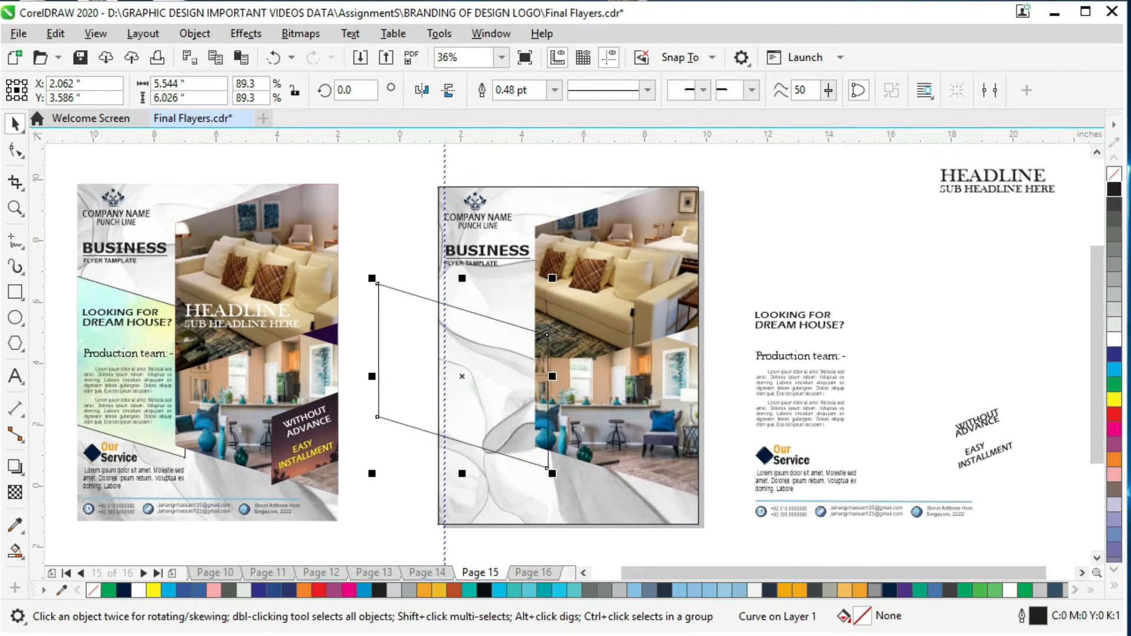
# Place the pastel background image on the drawing and PowerClip it inside the empty slanted shape.
pyautogui.moveTo(778, 204); pyautogui.dragTo(779, 220)
pyautogui.rightClick(780, 222)
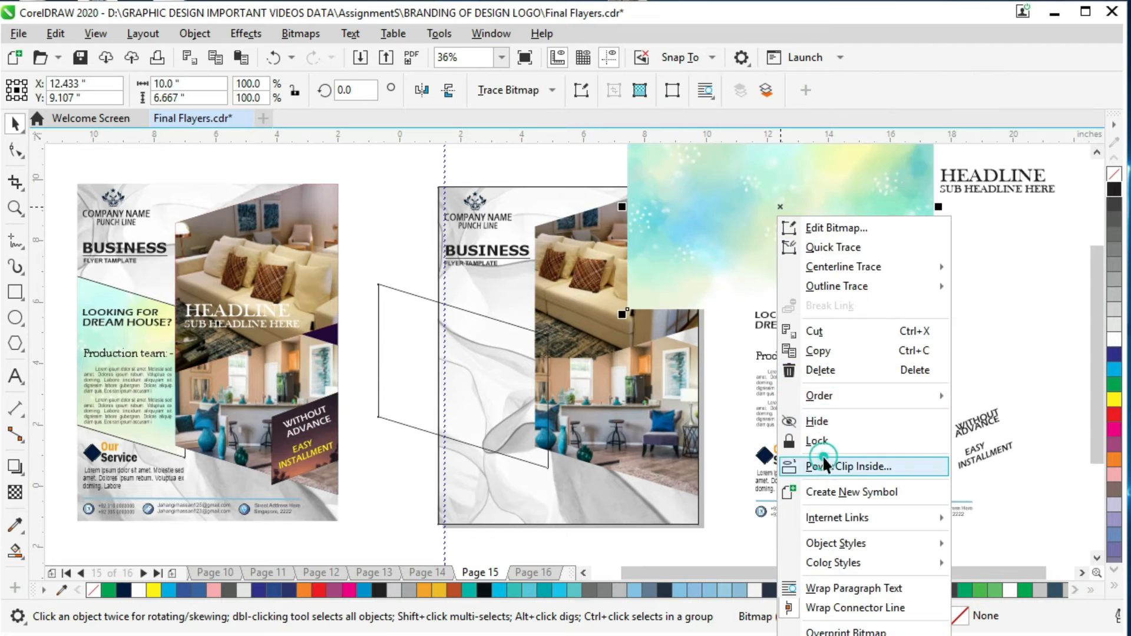
pyautogui.click(848, 465)
pyautogui.click(462, 395)
# PowerClip the pastel slanted shape inside the page rectangle and place it behind the two photos.
pyautogui.rightClick(493, 385)
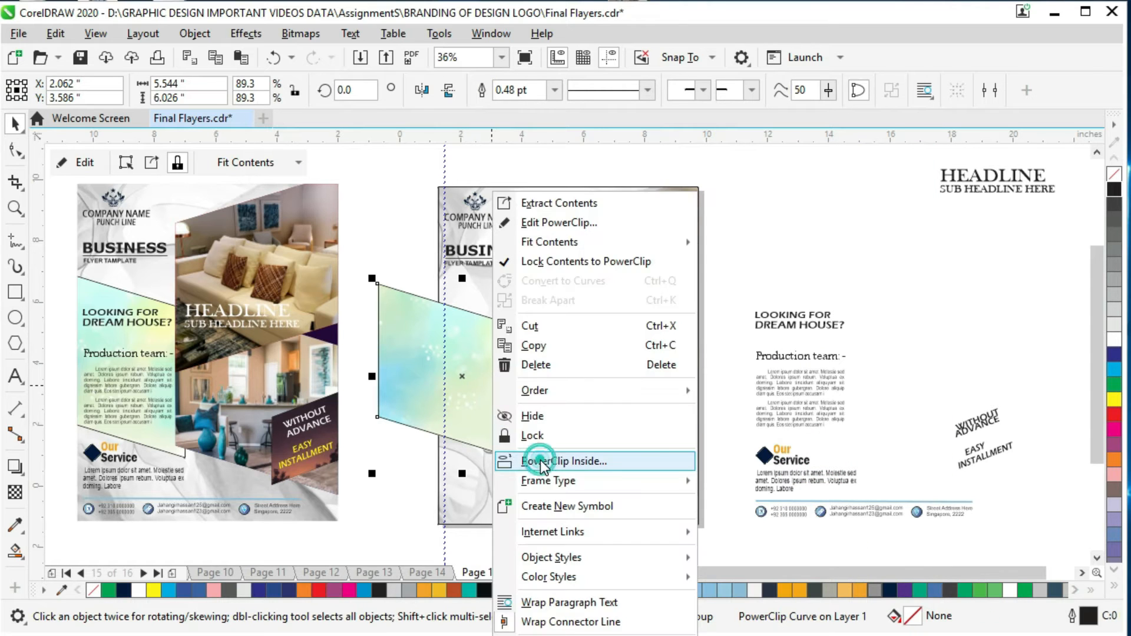
pyautogui.click(540, 462)
pyautogui.click(504, 485)
pyautogui.doubleClick(508, 486)
pyautogui.click(485, 387)
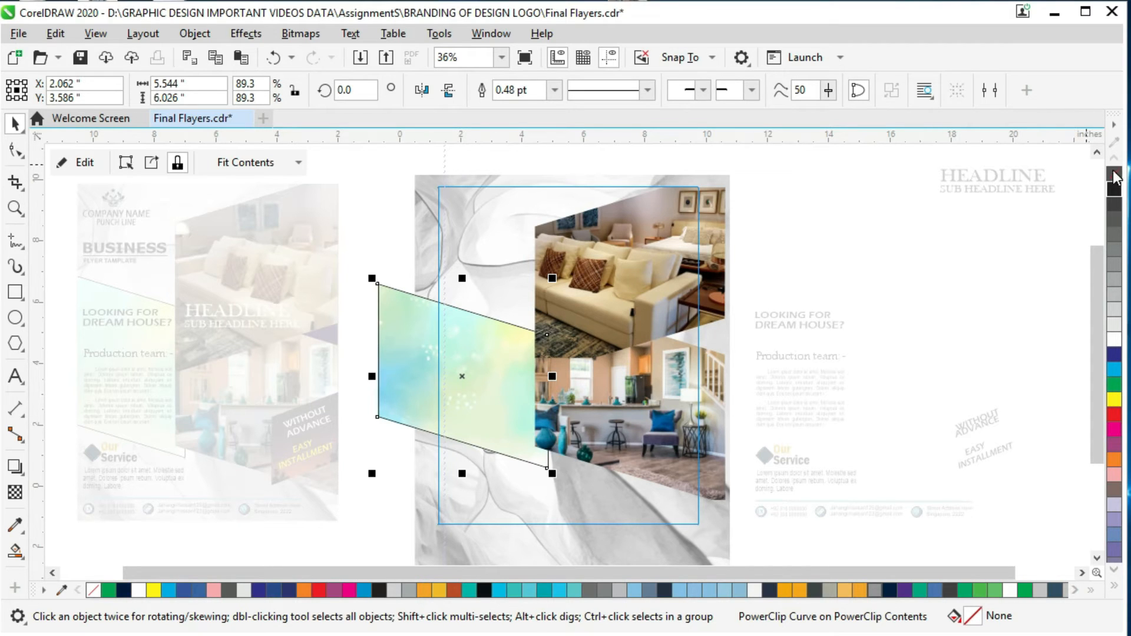
pyautogui.click(957, 256)
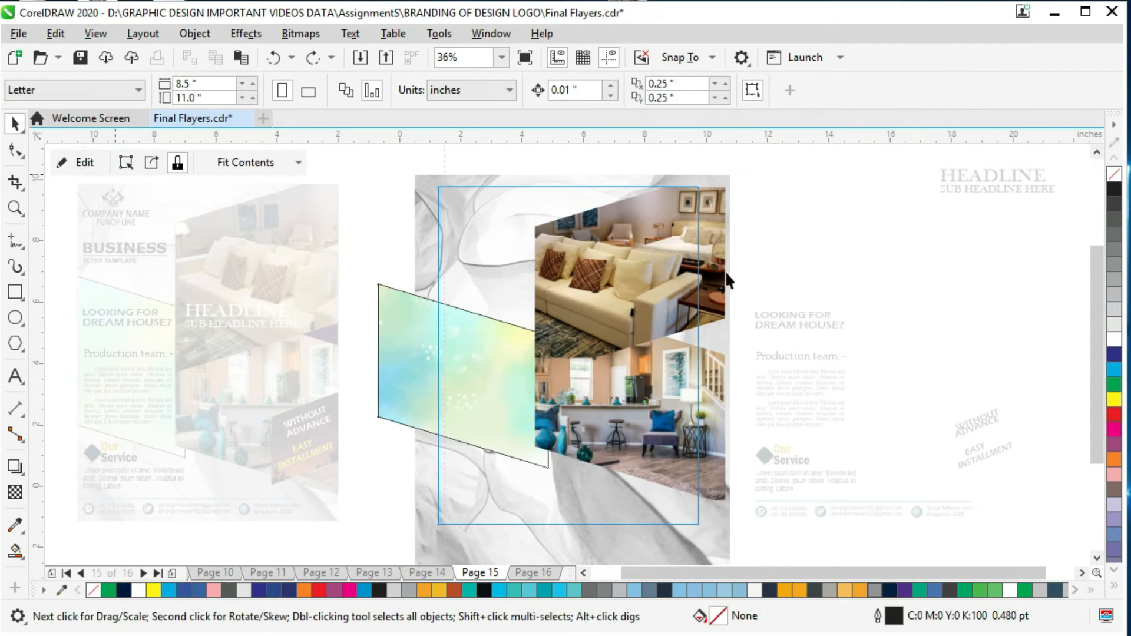
# Copy the pastel slanted shape out of the page rectangle's PowerClip and place the copy over the right half of the flyer.
pyautogui.click(844, 280)
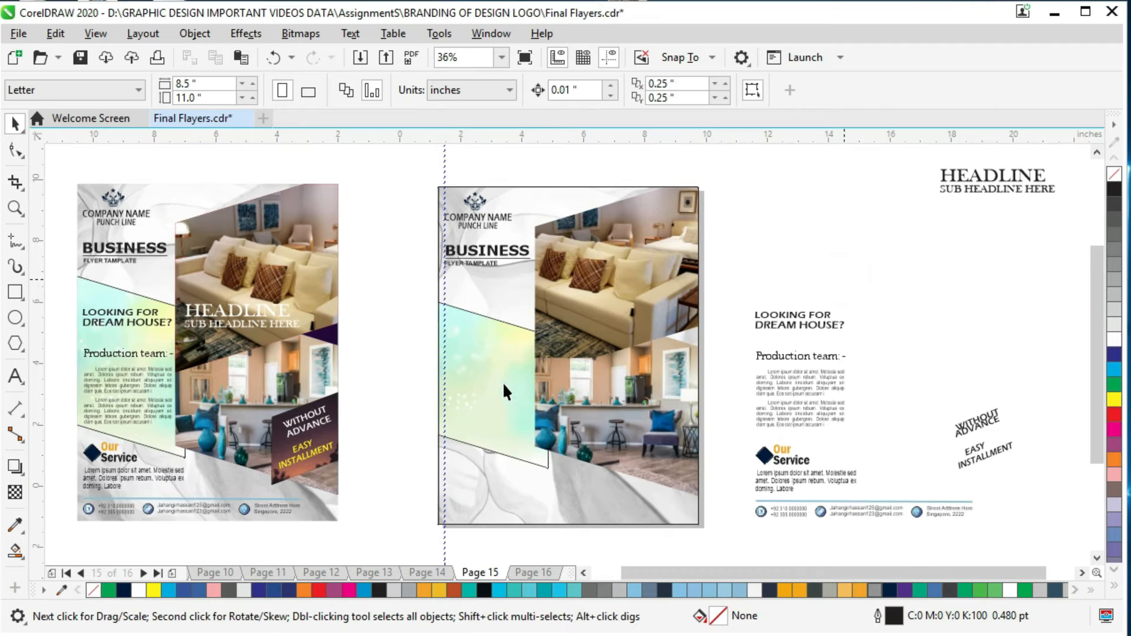
pyautogui.doubleClick(500, 355)
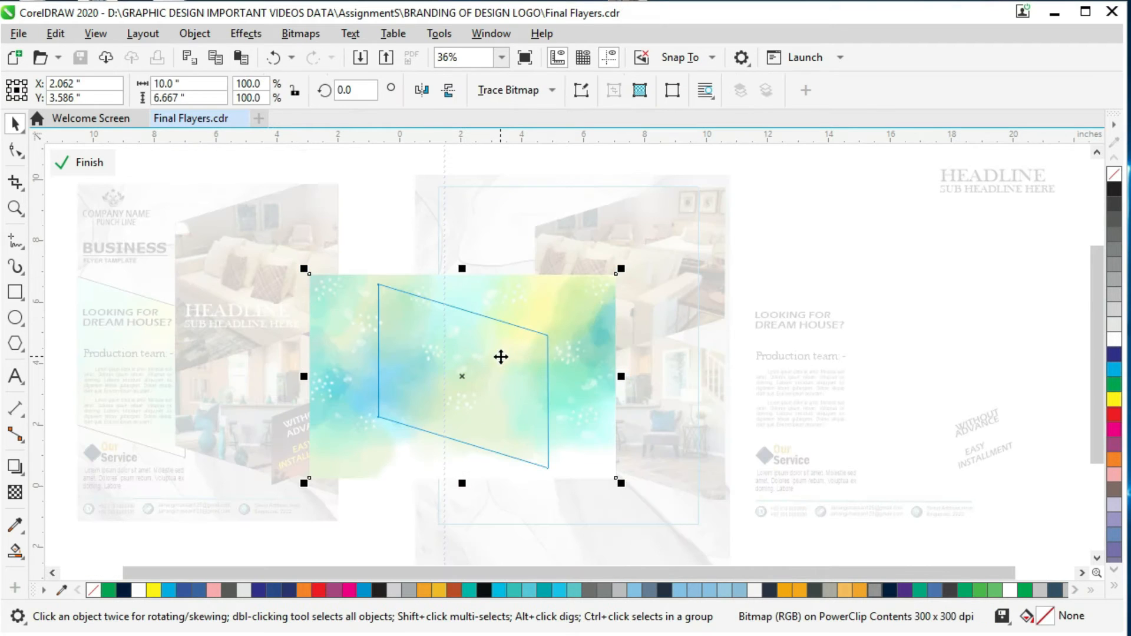
pyautogui.click(83, 162)
pyautogui.click(479, 374)
pyautogui.click(484, 376)
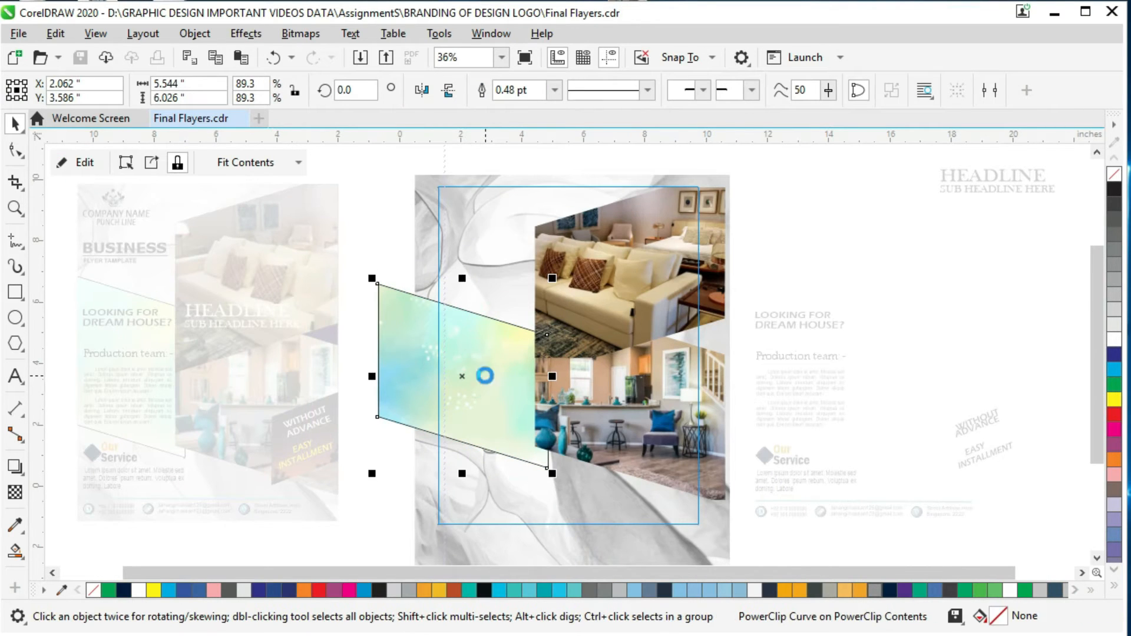
pyautogui.click(79, 166)
pyautogui.click(82, 166)
pyautogui.hotkey('ctrl', 'x')
pyautogui.click(84, 158)
pyautogui.hotkey('ctrl', 'v')
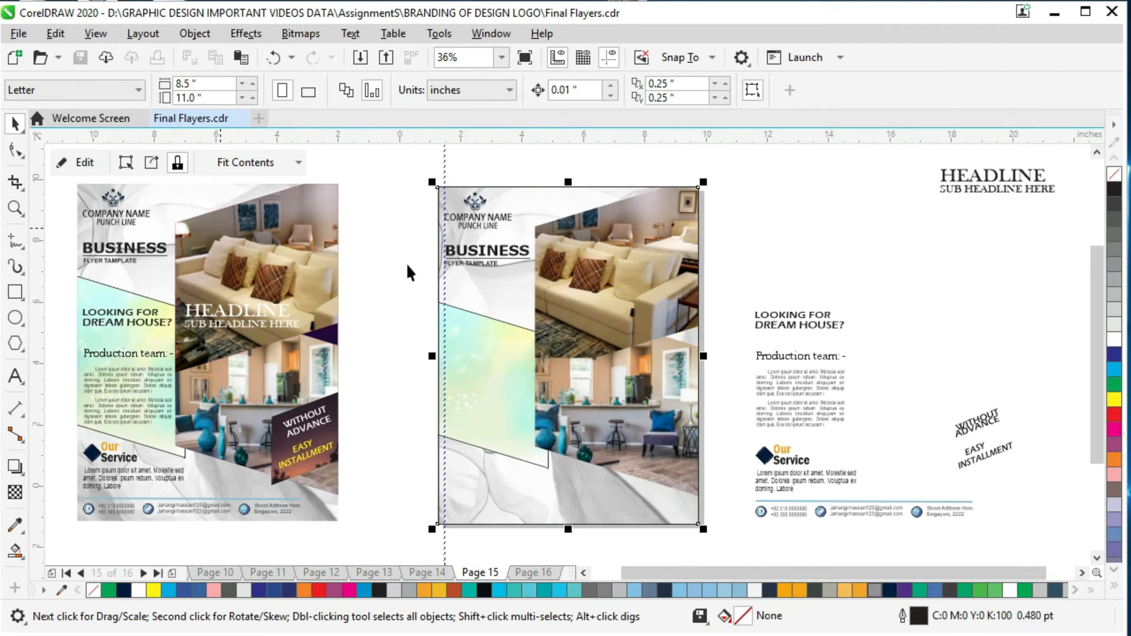
pyautogui.moveTo(474, 381); pyautogui.dragTo(666, 362)
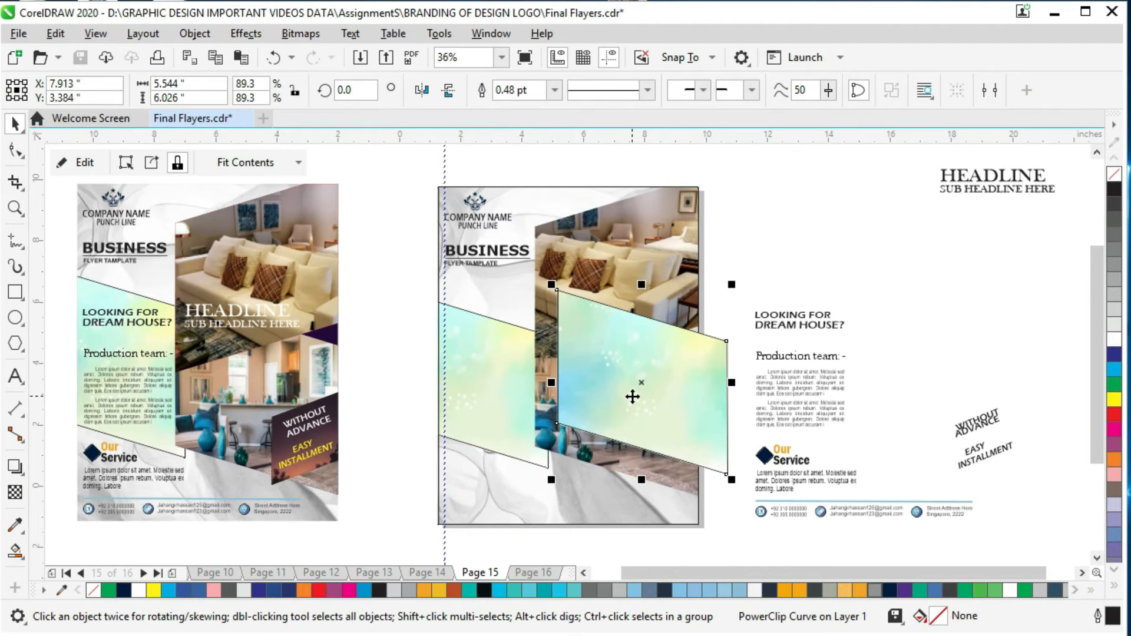
# Delete the pastel image inside the copied slanted shape and remove its PowerClip frame.
pyautogui.hotkey('ctrl', 'z')
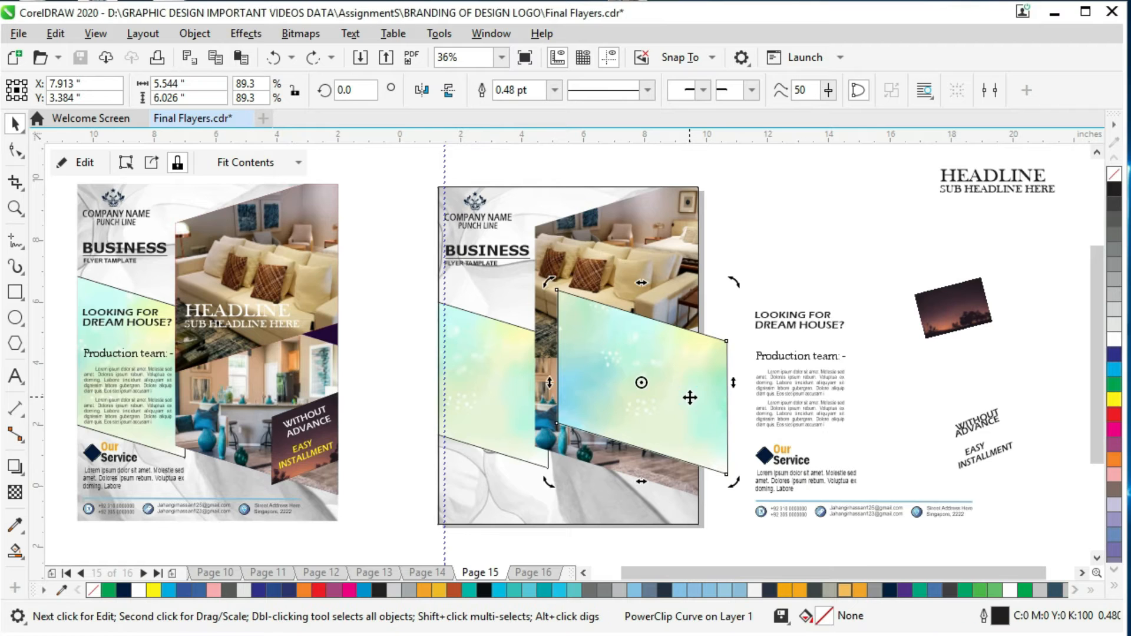
pyautogui.keyDown('ctrl'); pyautogui.click(690, 396); pyautogui.keyUp('ctrl')
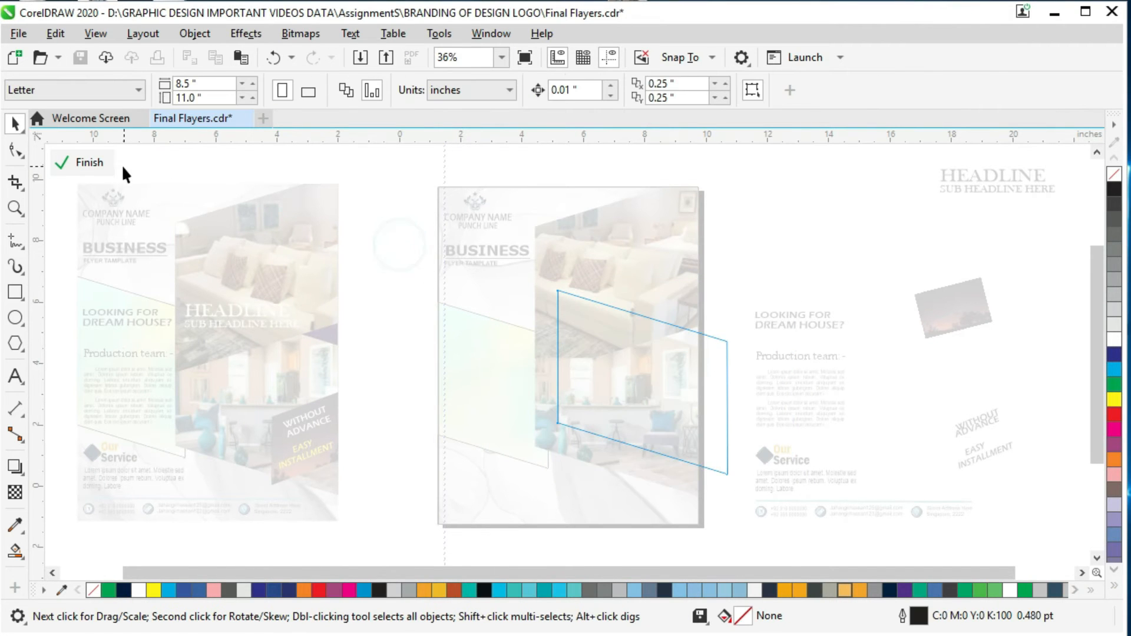
pyautogui.click(82, 163)
pyautogui.rightClick(684, 395)
pyautogui.moveTo(760, 481)
pyautogui.click(921, 528)
# Flip the empty slanted shape vertically, scale it to about 2.93 by 3.19 inches and position it across the flyer's lower right edge.
pyautogui.click(448, 90)
pyautogui.moveTo(818, 244); pyautogui.dragTo(701, 415)
pyautogui.moveTo(766, 352); pyautogui.dragTo(711, 418)
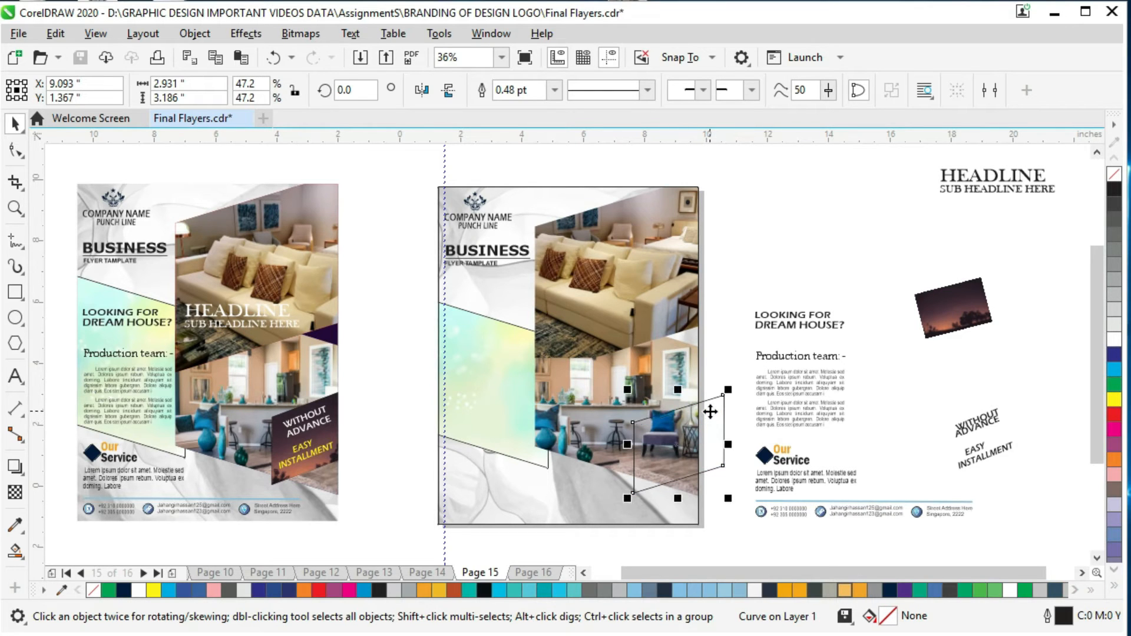
# PowerClip the sunset photo inside the small slanted shape and enlarge it to about 5.07 by 3.99 inches to fill the frame.
pyautogui.click(943, 308)
pyautogui.rightClick(939, 307)
pyautogui.click(972, 469)
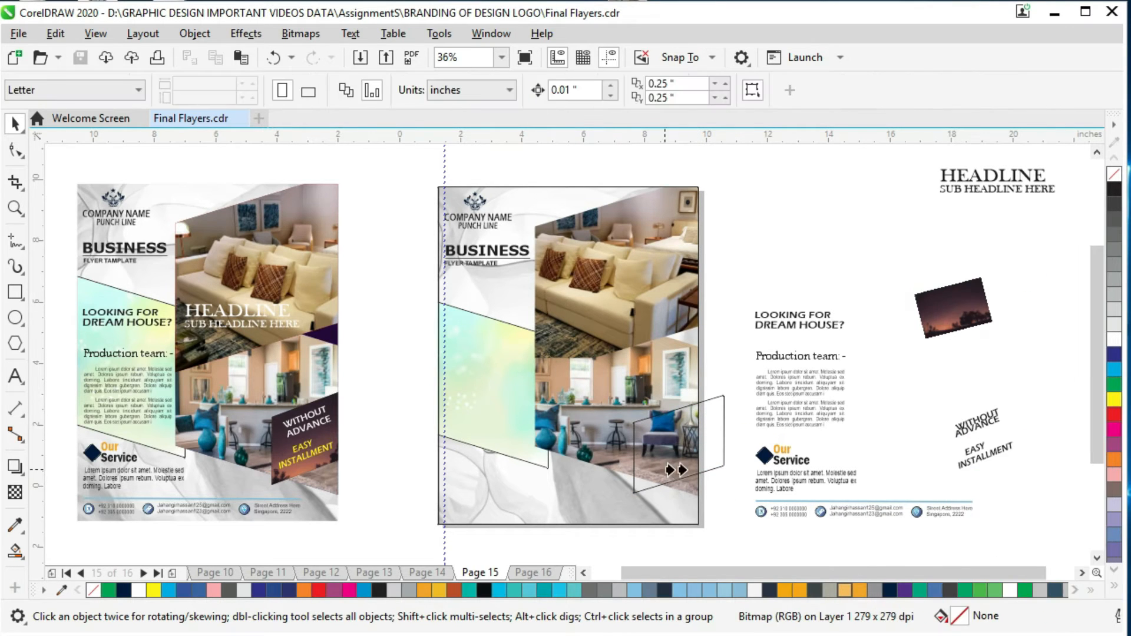
pyautogui.click(689, 460)
pyautogui.doubleClick(695, 459)
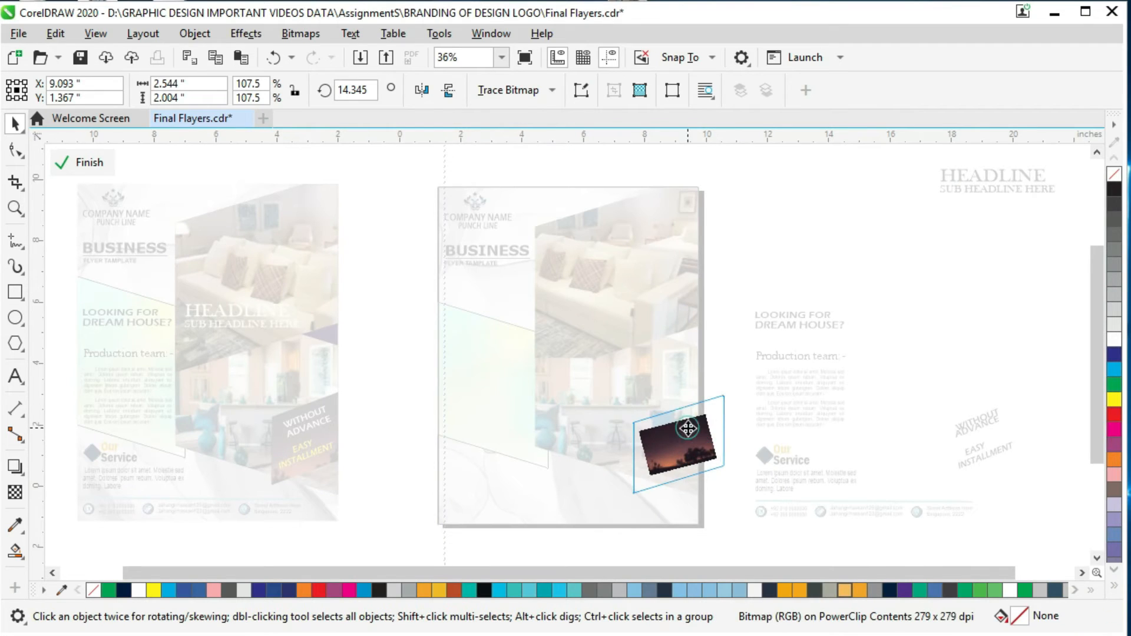
pyautogui.moveTo(722, 479); pyautogui.dragTo(754, 511)
pyautogui.moveTo(706, 450); pyautogui.dragTo(713, 454)
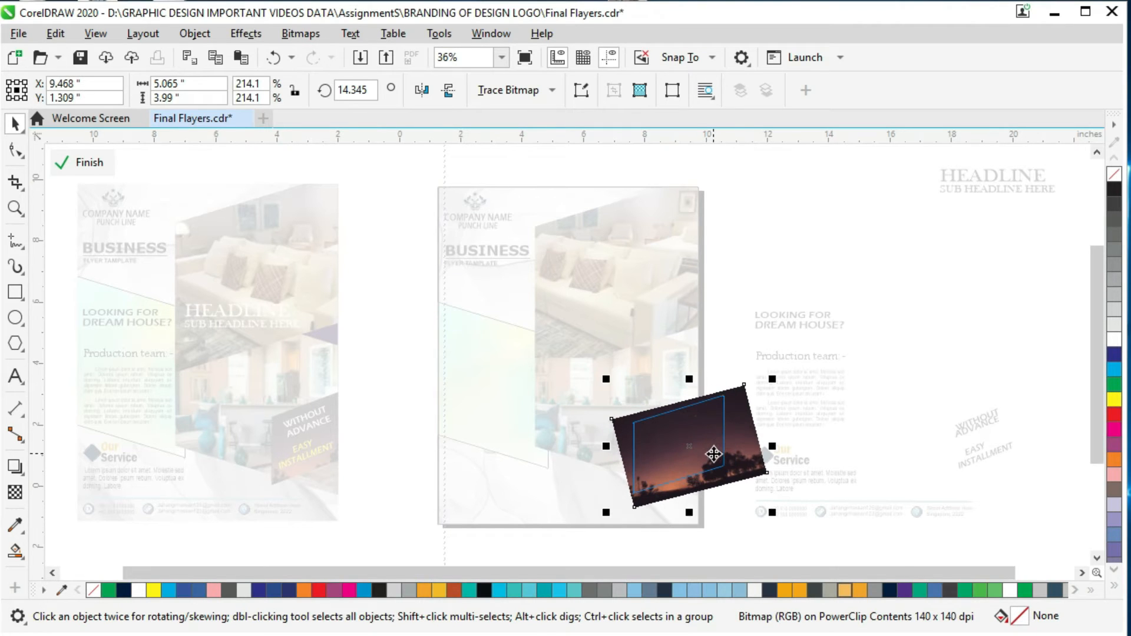
pyautogui.click(83, 162)
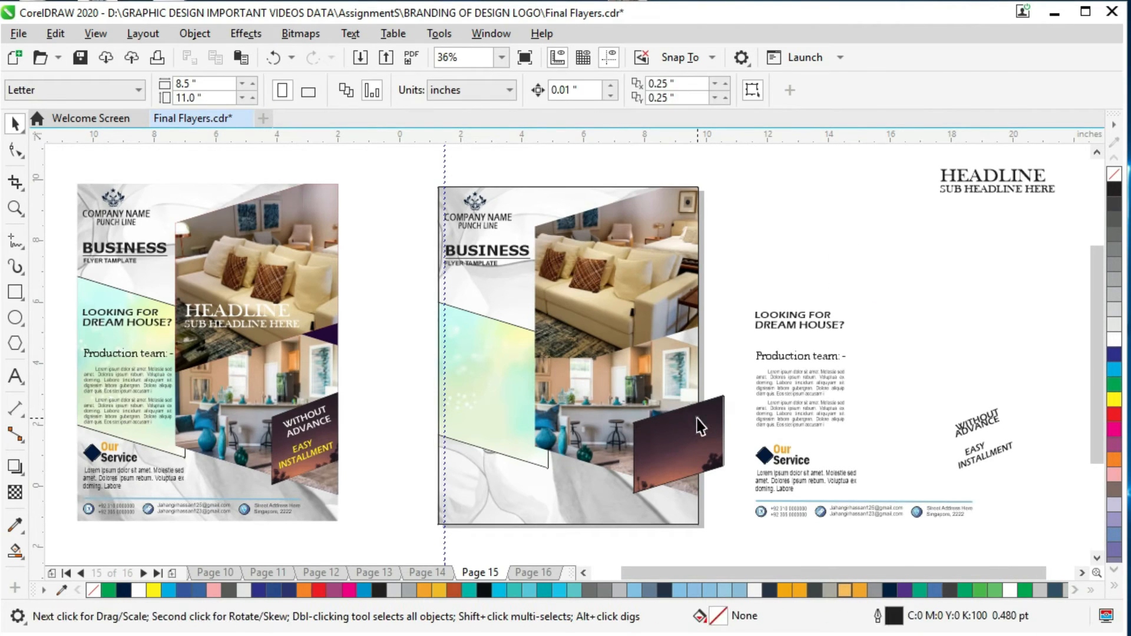
# PowerClip the sunset-filled slanted shape inside the page rectangle.
pyautogui.rightClick(658, 432)
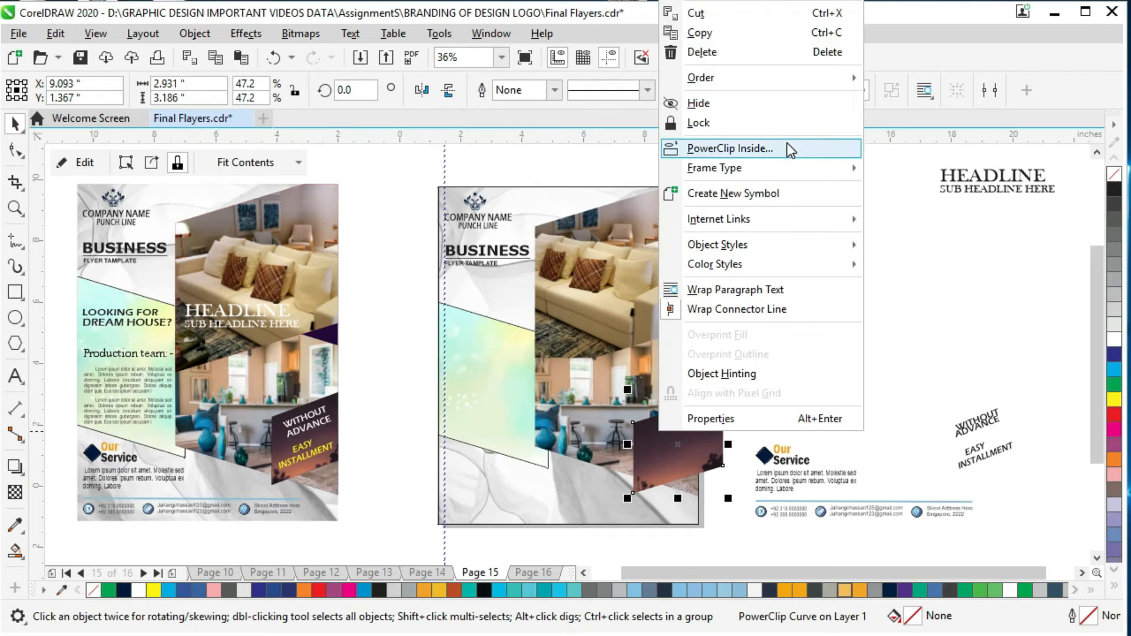
pyautogui.click(707, 146)
pyautogui.click(630, 513)
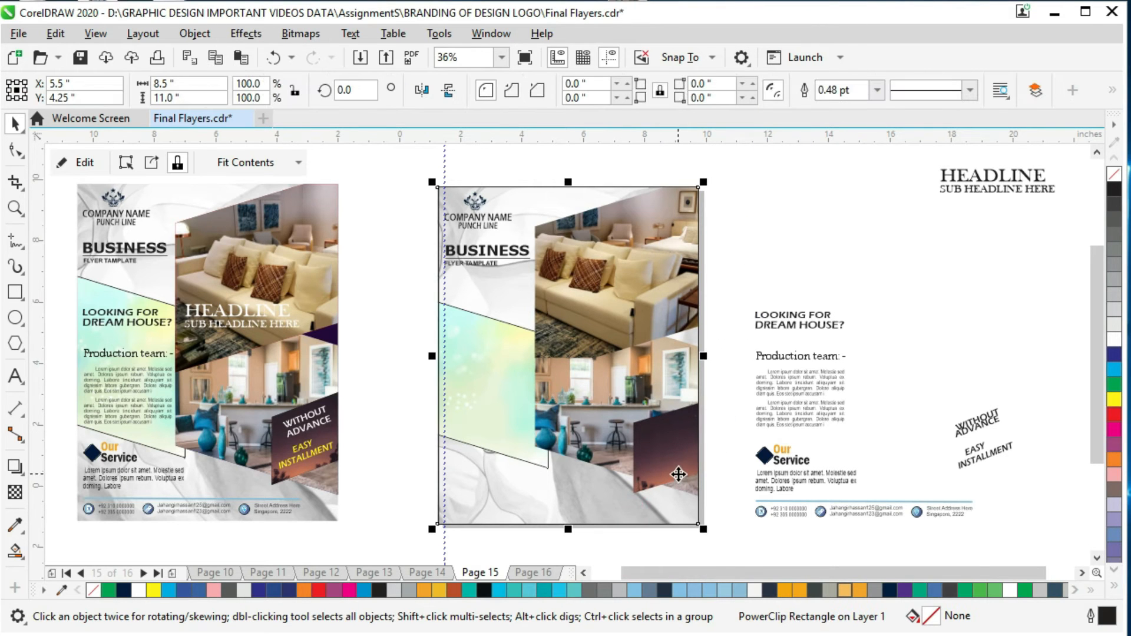
# Reduce the sunset photo inside its nested PowerClip to about 4.80 by 3.78 inches and finish editing the clipped contents.
pyautogui.doubleClick(677, 472)
pyautogui.doubleClick(681, 473)
pyautogui.click(742, 480)
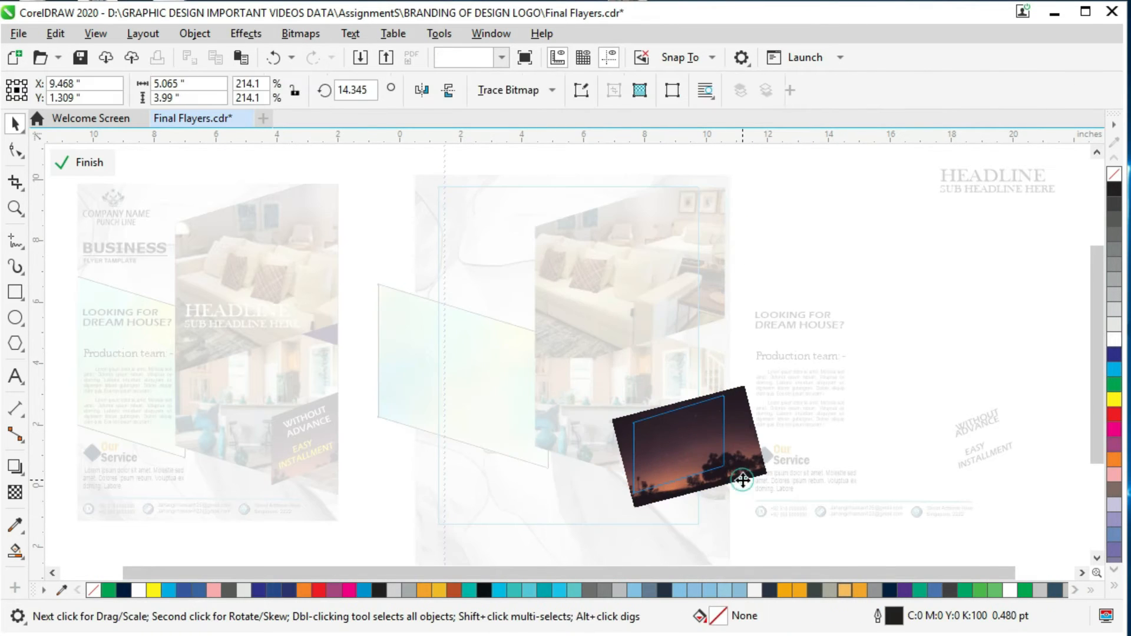
pyautogui.moveTo(771, 513); pyautogui.dragTo(760, 507)
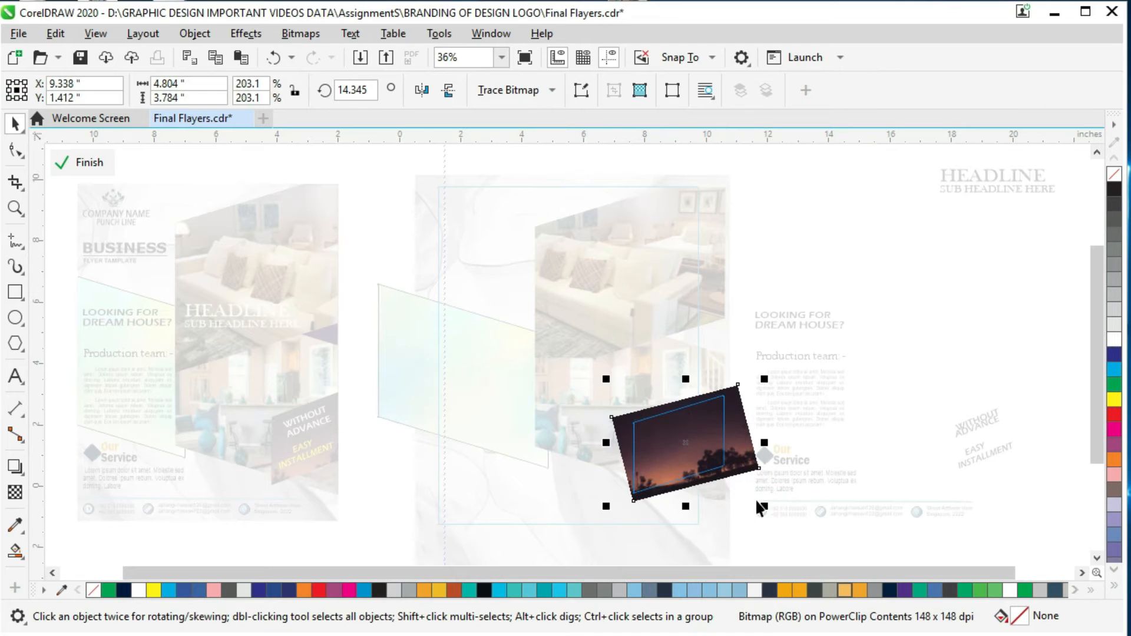
pyautogui.click(532, 526)
pyautogui.click(63, 162)
pyautogui.click(890, 390)
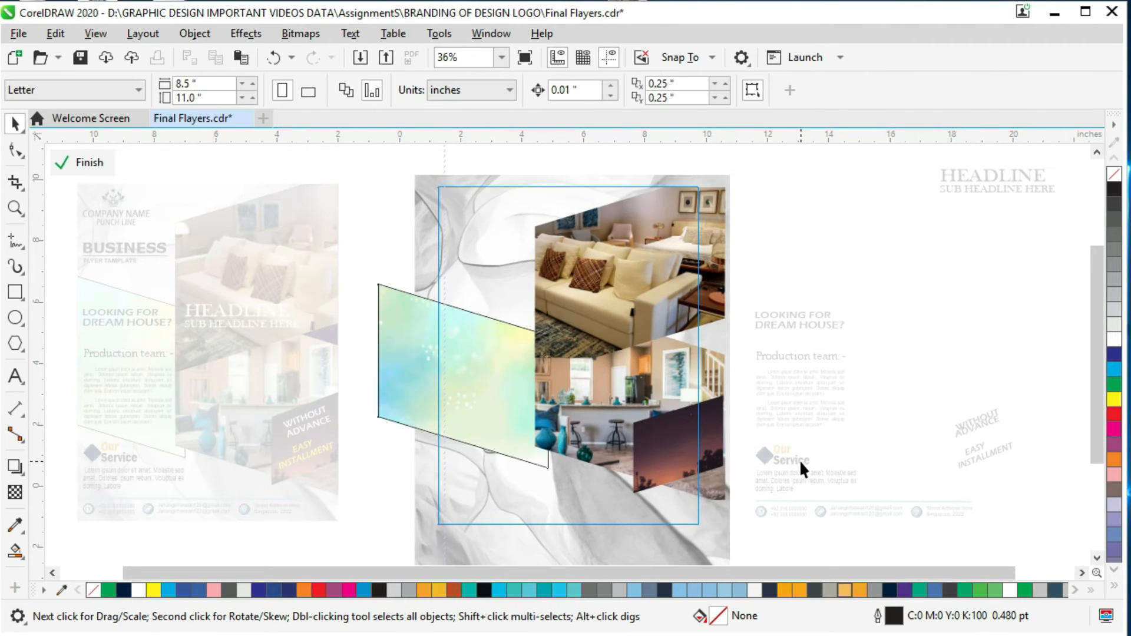
pyautogui.click(77, 162)
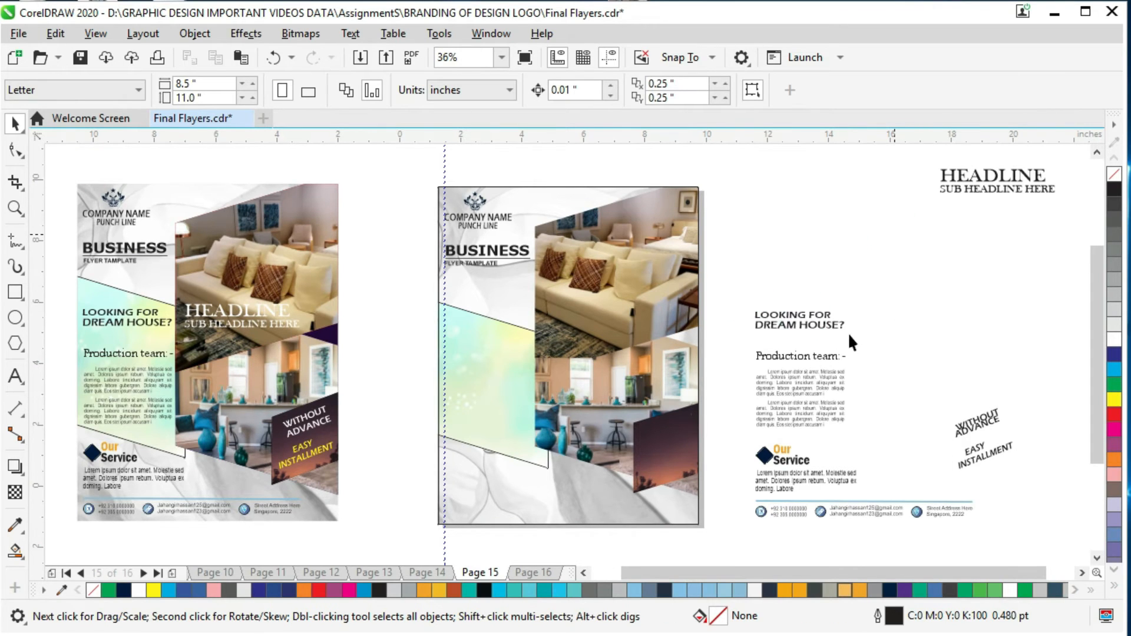
# Move the "LOOKING FOR DREAM HOUSE?" text onto the pastel panel and scale it down to about 2.68 by 0.52 inches.
pyautogui.click(798, 318)
pyautogui.moveTo(794, 273); pyautogui.dragTo(862, 338)
pyautogui.moveTo(795, 321); pyautogui.dragTo(483, 341)
pyautogui.moveTo(555, 364); pyautogui.dragTo(548, 360)
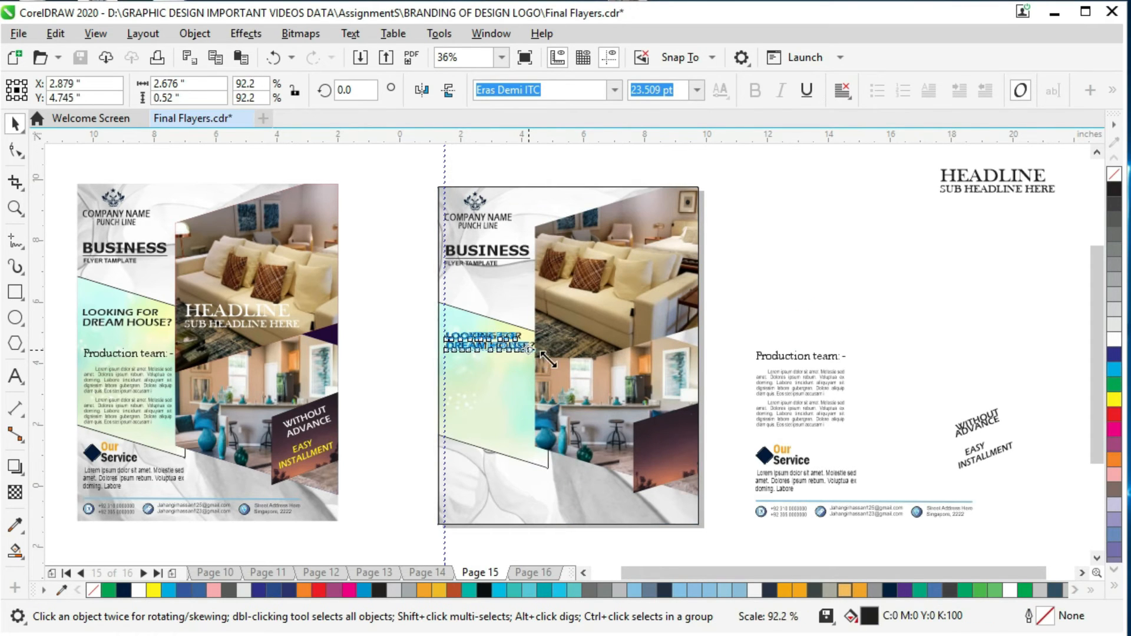
# Group the two lines of the "LOOKING FOR DREAM HOUSE?" text.
pyautogui.click(425, 379)
pyautogui.click(469, 349)
pyautogui.keyDown('shift'); pyautogui.click(473, 338); pyautogui.keyUp('shift')
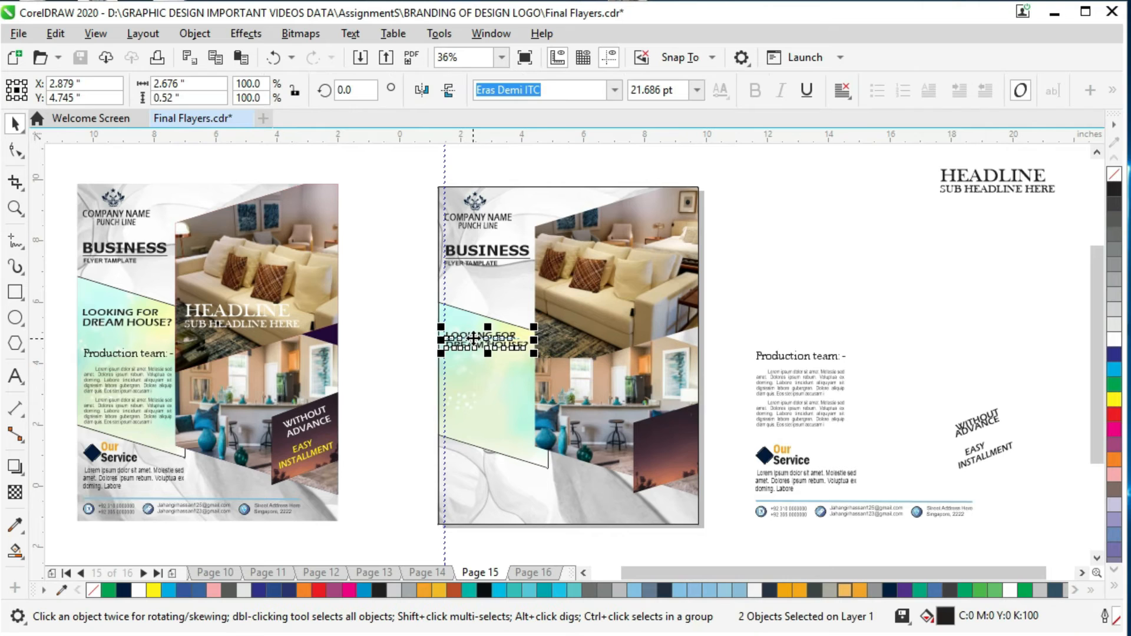
pyautogui.hotkey('ctrl', 'g')
# Align the "LOOKING FOR DREAM HOUSE?" group to the left edge of the "BUSINESS" heading.
pyautogui.keyDown('shift'); pyautogui.click(485, 250); pyautogui.keyUp('shift')
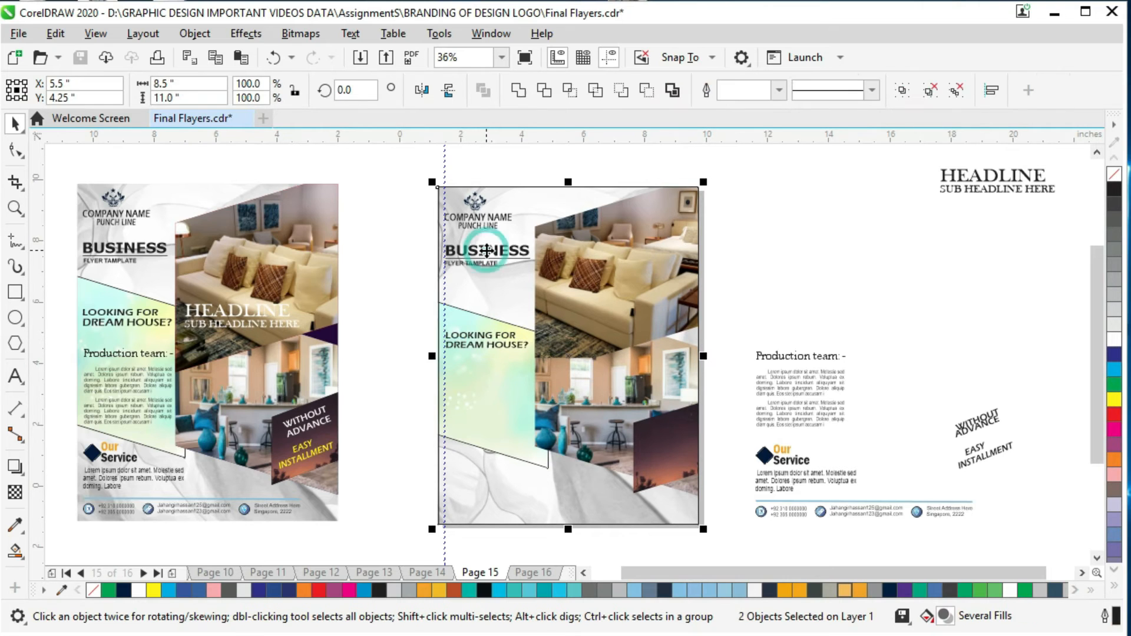
pyautogui.click(763, 256)
pyautogui.keyDown('ctrl'); pyautogui.click(503, 338); pyautogui.keyUp('ctrl')
pyautogui.click(489, 263)
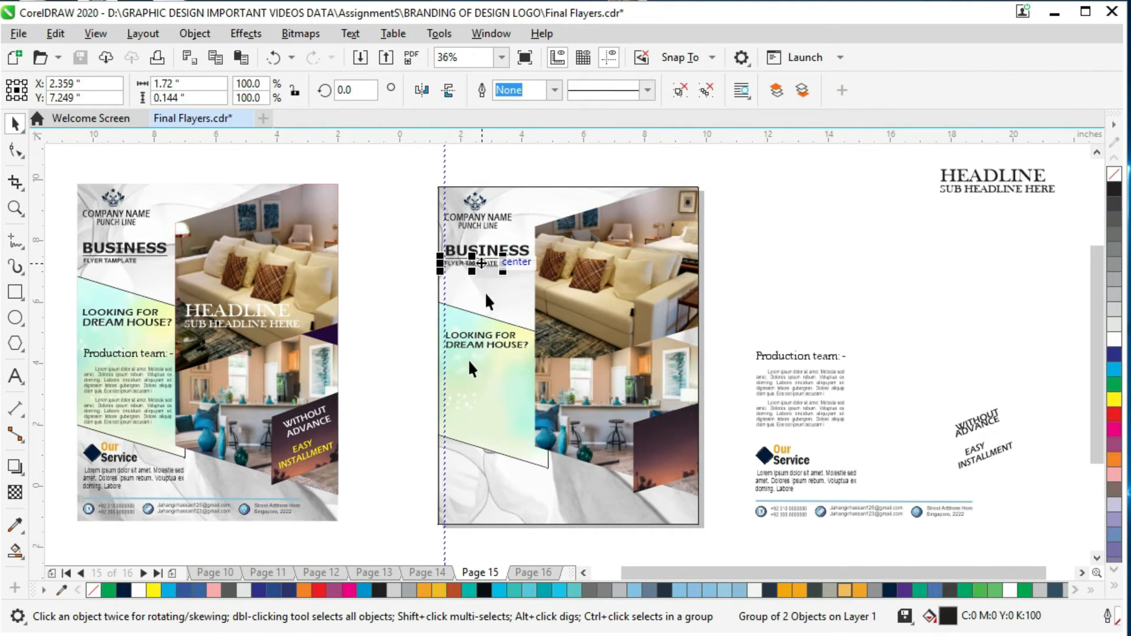
pyautogui.click(471, 346)
pyautogui.keyDown('shift'); pyautogui.click(487, 251); pyautogui.keyUp('shift')
pyautogui.press('l')
pyautogui.click(814, 281)
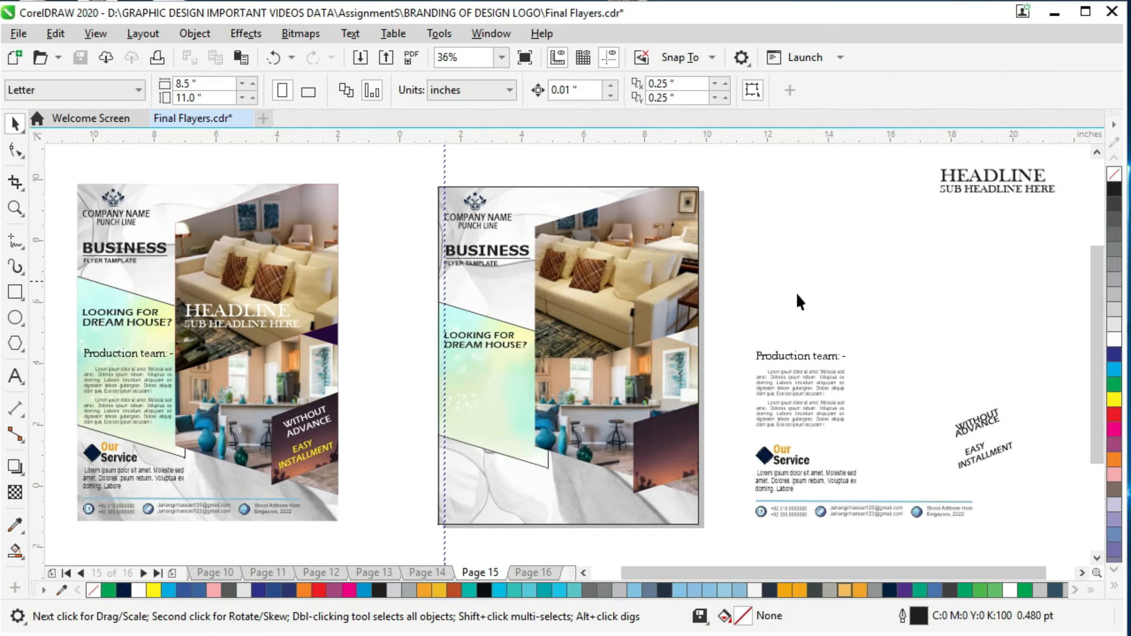
# Move the "Production team:-" heading and its paragraphs below the dream house text, scaling them down until the heading is about 2.55 inches wide.
pyautogui.click(799, 354)
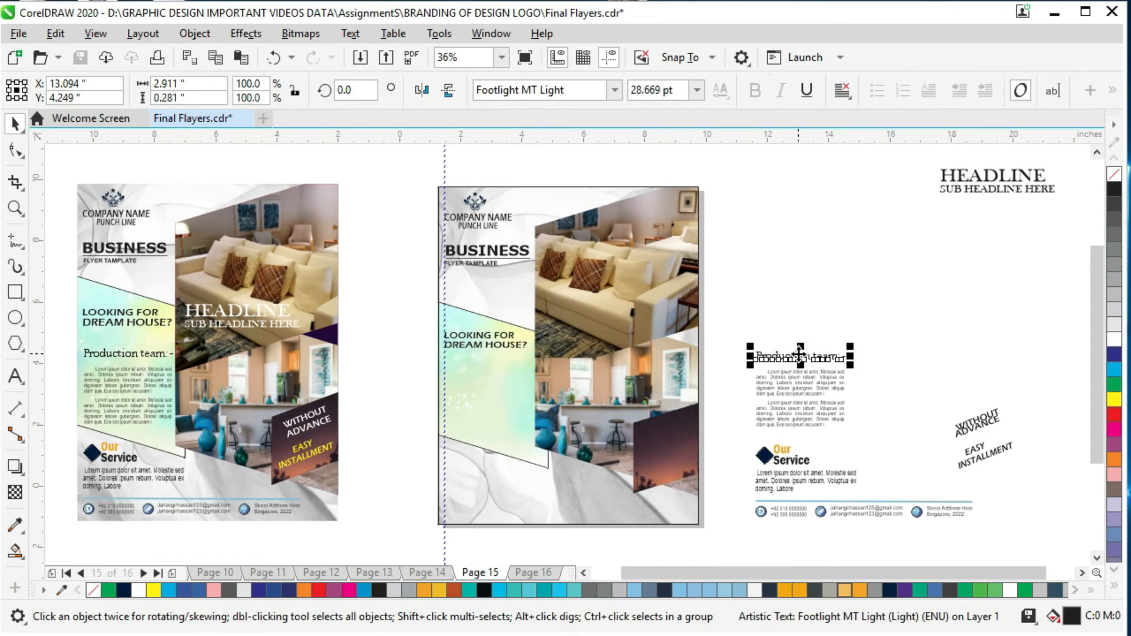
pyautogui.moveTo(729, 328); pyautogui.dragTo(878, 449)
pyautogui.moveTo(801, 383); pyautogui.dragTo(503, 393)
pyautogui.moveTo(541, 438); pyautogui.dragTo(530, 428)
pyautogui.click(821, 325)
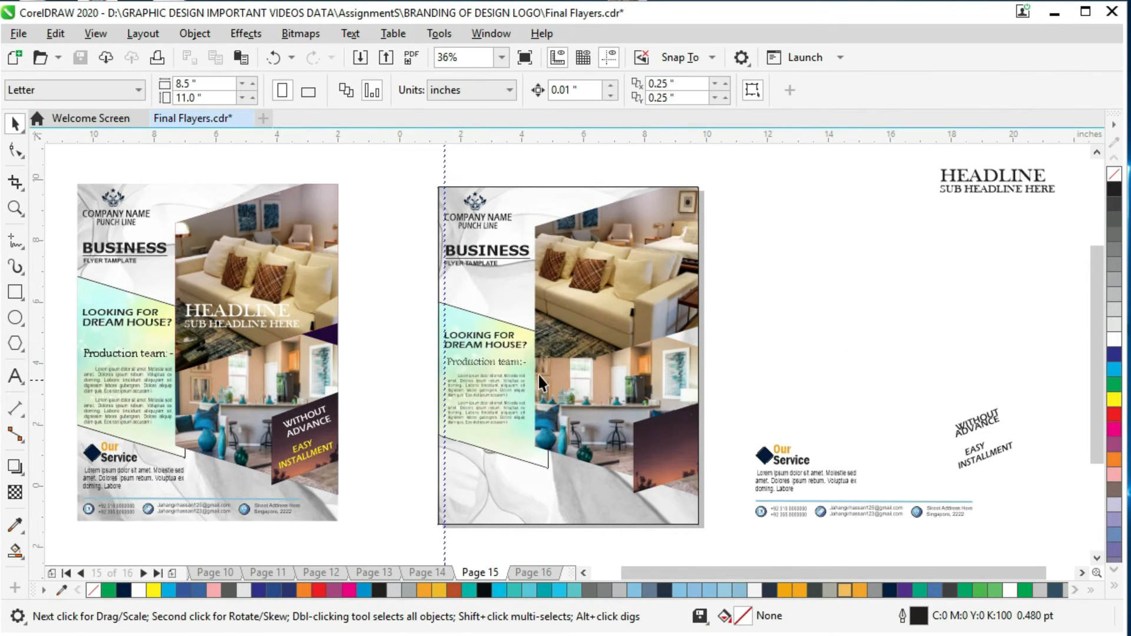
# Left-align the "Production team:-" heading and both paragraphs with the "LOOKING FOR DREAM HOUSE?" text.
pyautogui.click(487, 363)
pyautogui.keyDown('shift'); pyautogui.click(490, 342); pyautogui.keyUp('shift')
pyautogui.click(495, 396)
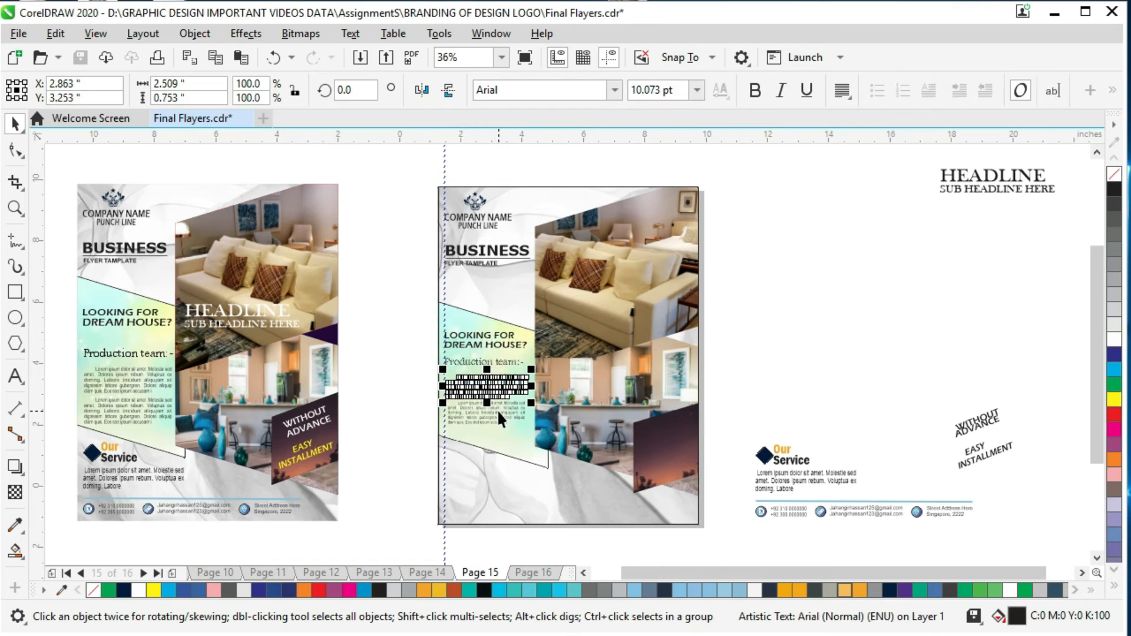
pyautogui.keyDown('shift'); pyautogui.click(500, 366); pyautogui.keyUp('shift')
pyautogui.click(499, 409)
pyautogui.keyDown('shift'); pyautogui.click(498, 377); pyautogui.keyUp('shift')
pyautogui.click(802, 336)
# Enlarge the "Production team:-" heading and its paragraphs slightly to fill the pastel panel's visible width.
pyautogui.click(483, 362)
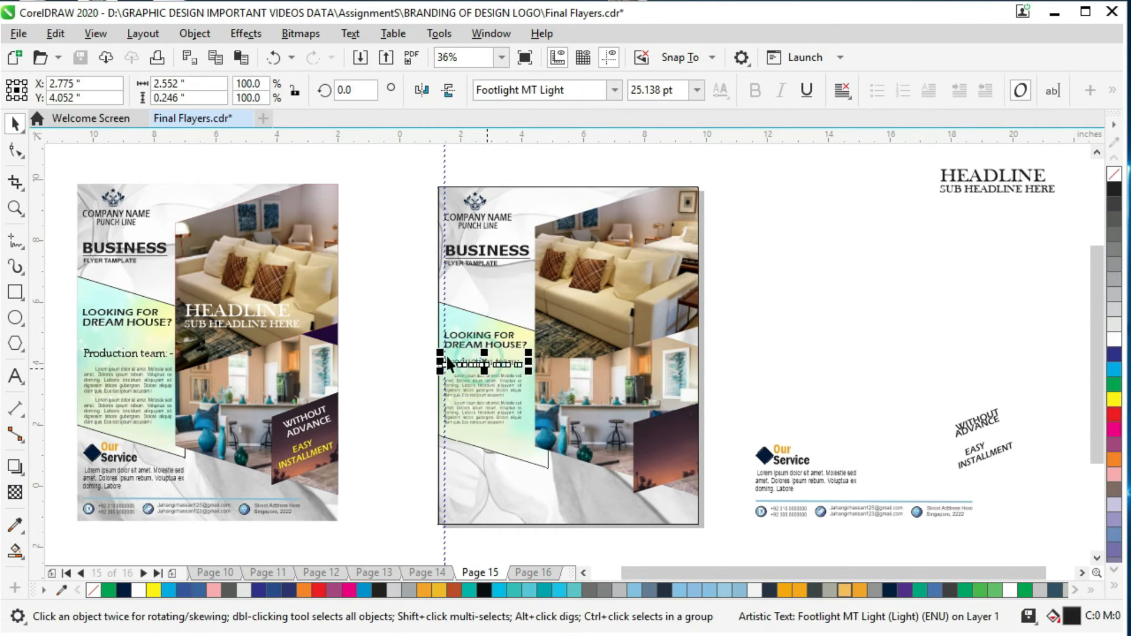
pyautogui.click(418, 351)
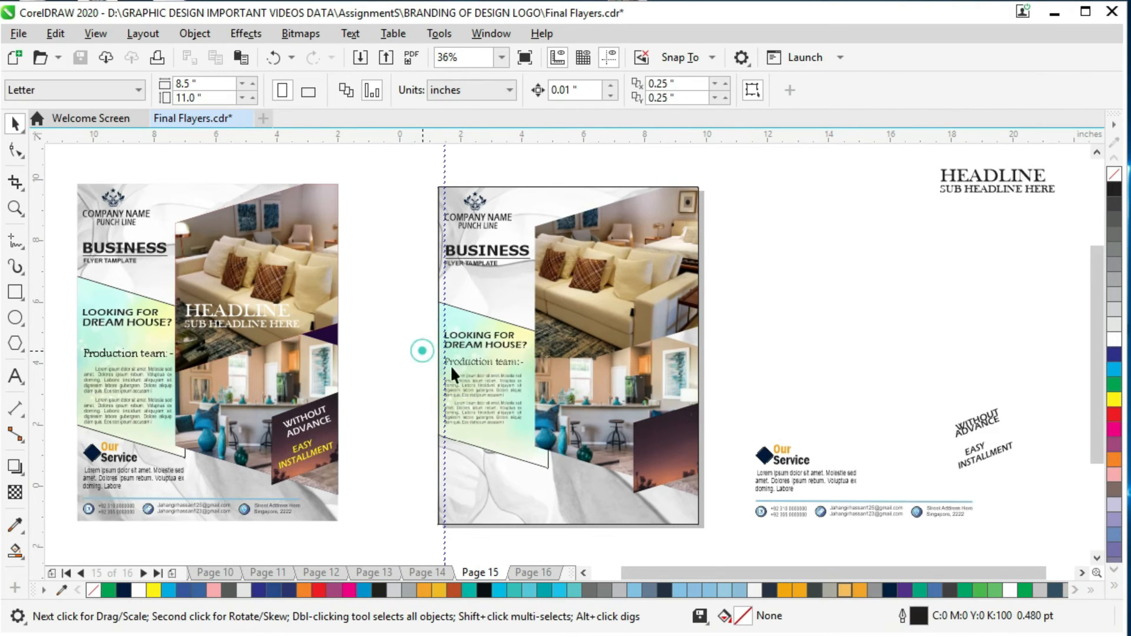
pyautogui.moveTo(541, 449)
pyautogui.mouseDown()
pyautogui.moveTo(532, 436)
pyautogui.moveTo(542, 440)
pyautogui.mouseUp()
pyautogui.click(784, 363)
pyautogui.click(825, 342)
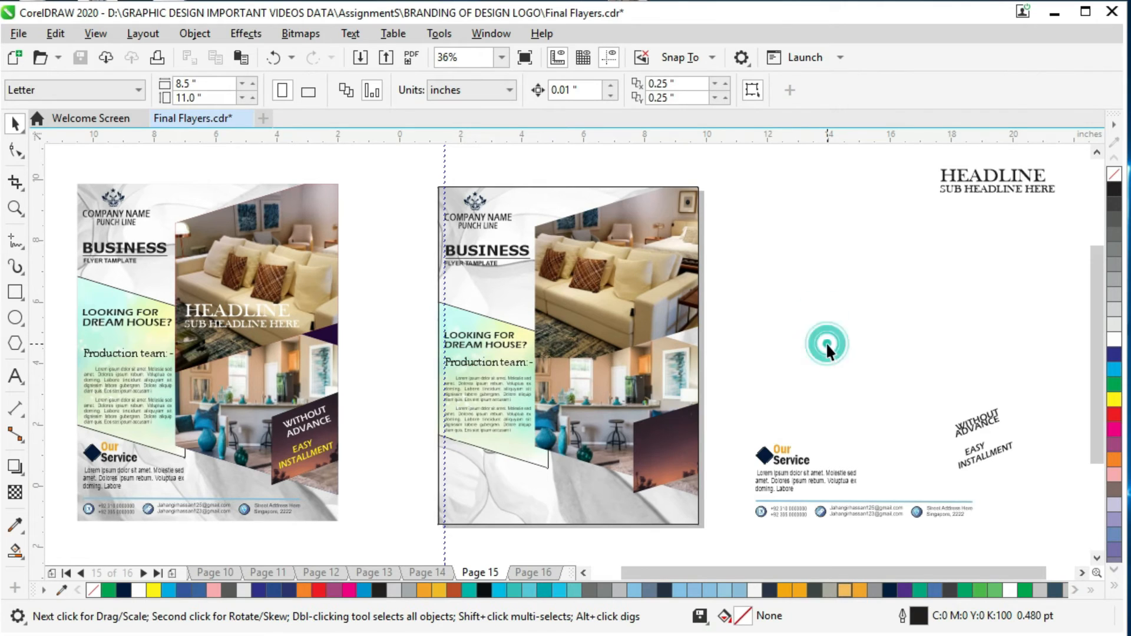
# Move the "Our Service" block below the pastel panel on the flyer and scale it down to about 2.66 by 1.26 inches.
pyautogui.moveTo(847, 497); pyautogui.dragTo(501, 486)
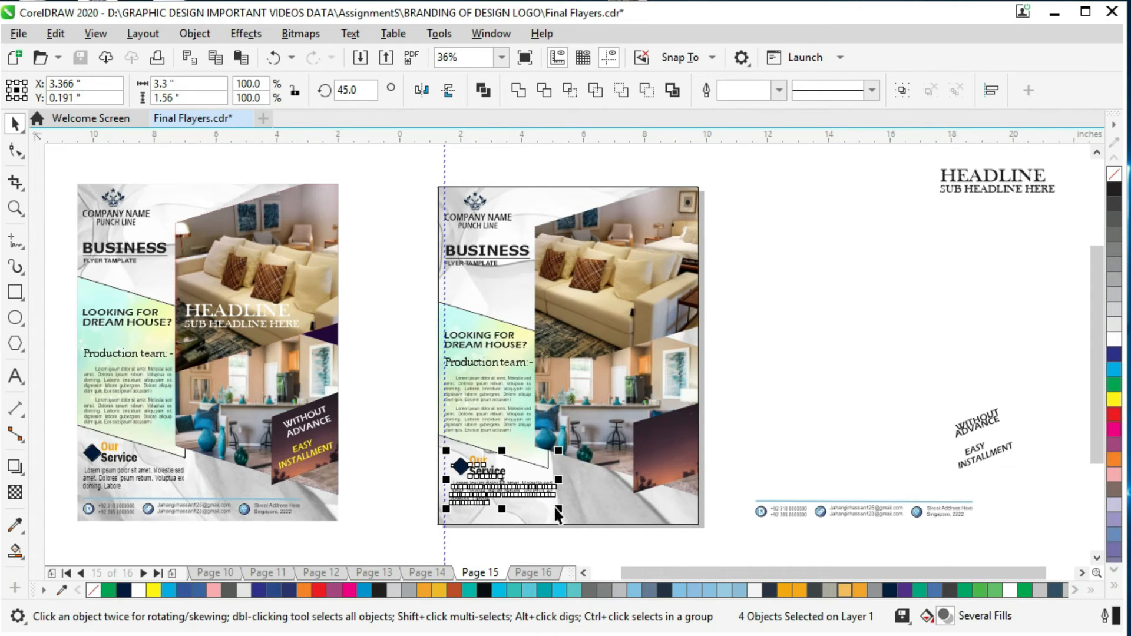
pyautogui.click(557, 509)
pyautogui.click(525, 486)
pyautogui.moveTo(395, 422); pyautogui.dragTo(574, 521)
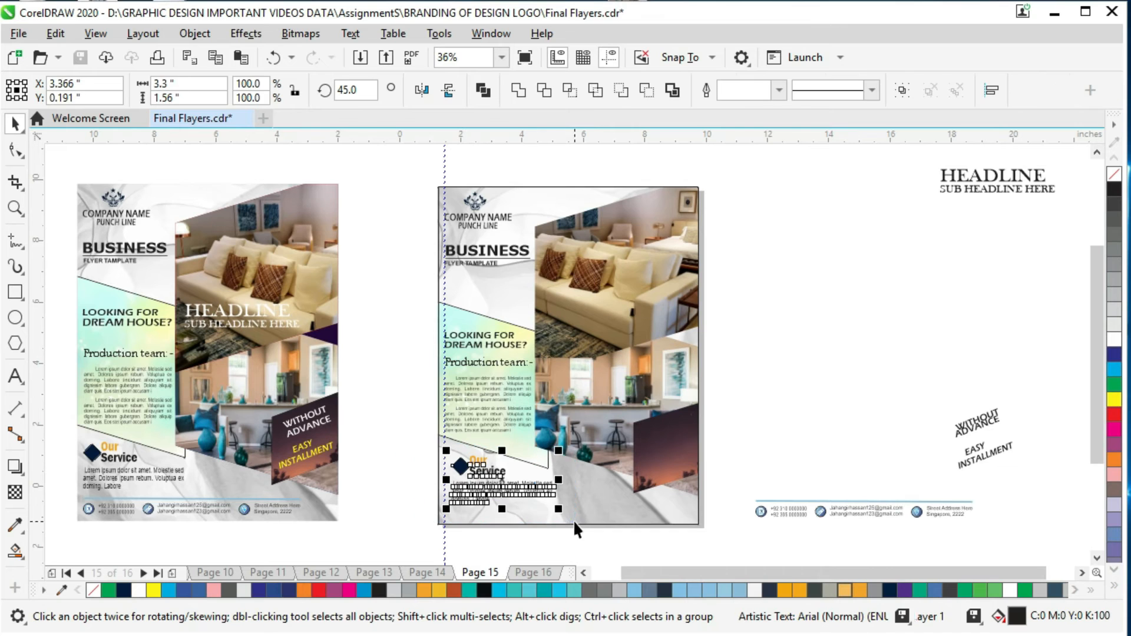
pyautogui.click(720, 499)
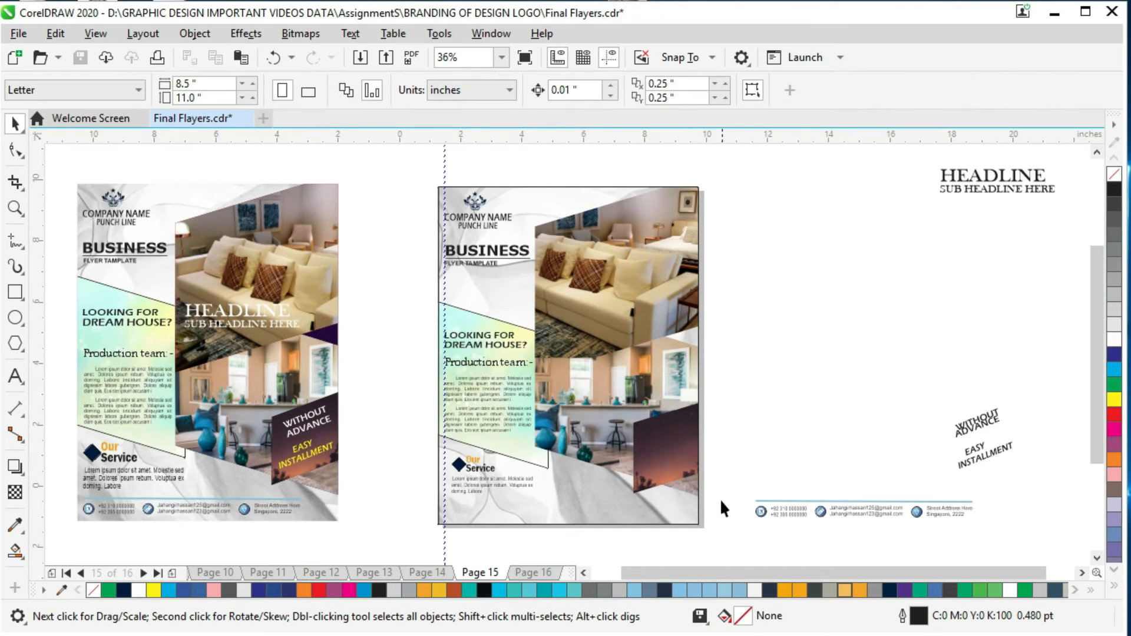
# Nudge the pastel slanted panel slightly upward inside the page rectangle's PowerClip and finish editing the contents.
pyautogui.click(518, 434)
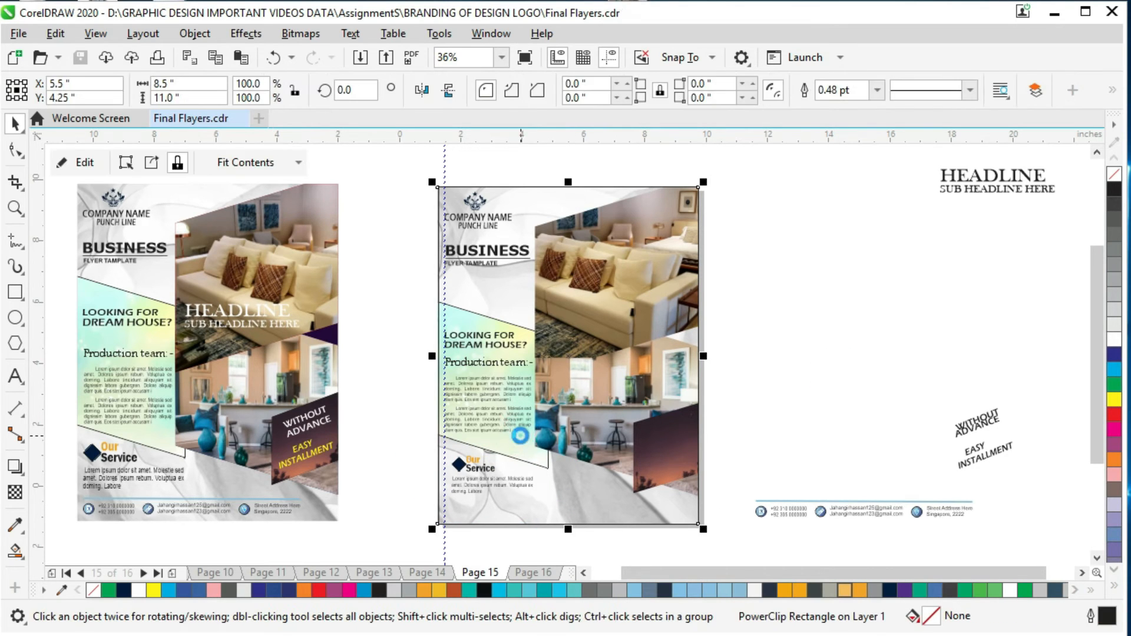
pyautogui.doubleClick(519, 433)
pyautogui.click(520, 435)
pyautogui.press('Up')
pyautogui.press('Up')
pyautogui.press('Up')
pyautogui.press('Up')
pyautogui.press('Up')
pyautogui.press('Up')
pyautogui.press('Up')
pyautogui.press('Up')
pyautogui.press('Up')
pyautogui.press('Up')
pyautogui.press('Up')
pyautogui.press('Up')
pyautogui.press('Up')
pyautogui.press('Up')
pyautogui.press('Up')
pyautogui.press('Up')
pyautogui.press('Up')
pyautogui.press('Up')
pyautogui.press('Up')
pyautogui.press('Up')
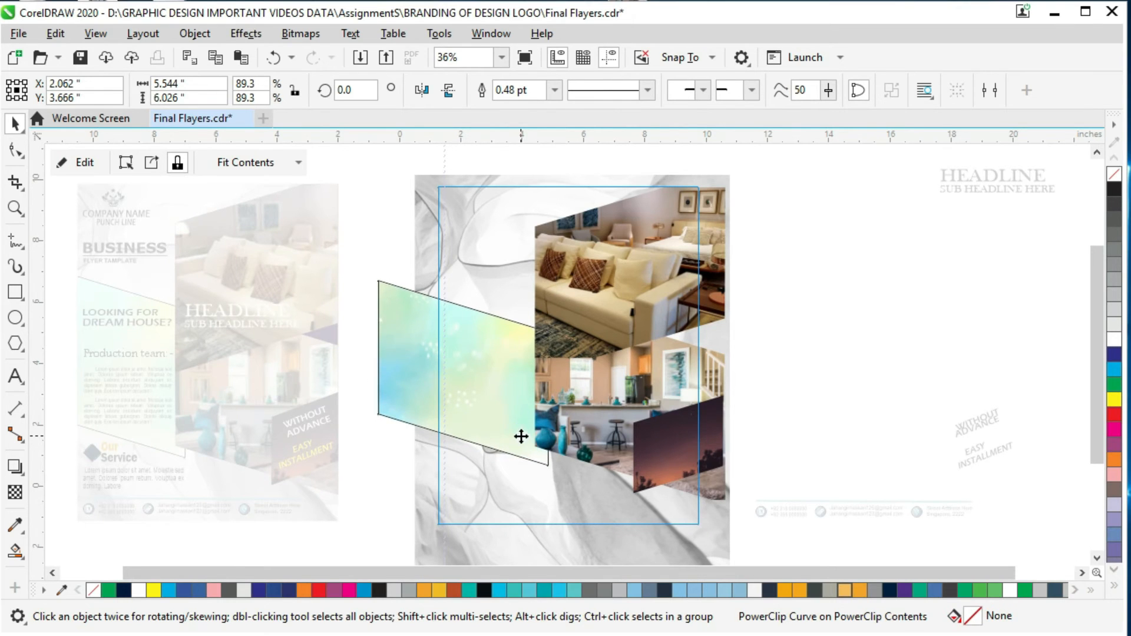
pyautogui.press('Escape')
pyautogui.click(88, 161)
# Enlarge the "Our Service" block below the pastel panel to about 2.89 by 1.36 inches.
pyautogui.moveTo(412, 443); pyautogui.dragTo(544, 512)
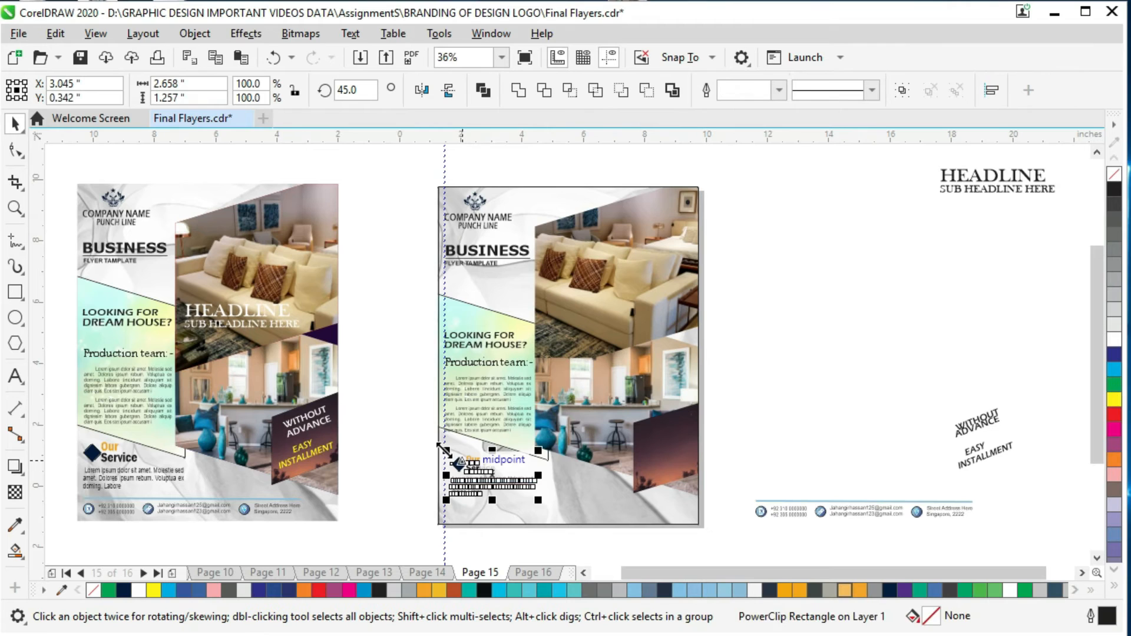
pyautogui.moveTo(446, 451); pyautogui.dragTo(451, 456)
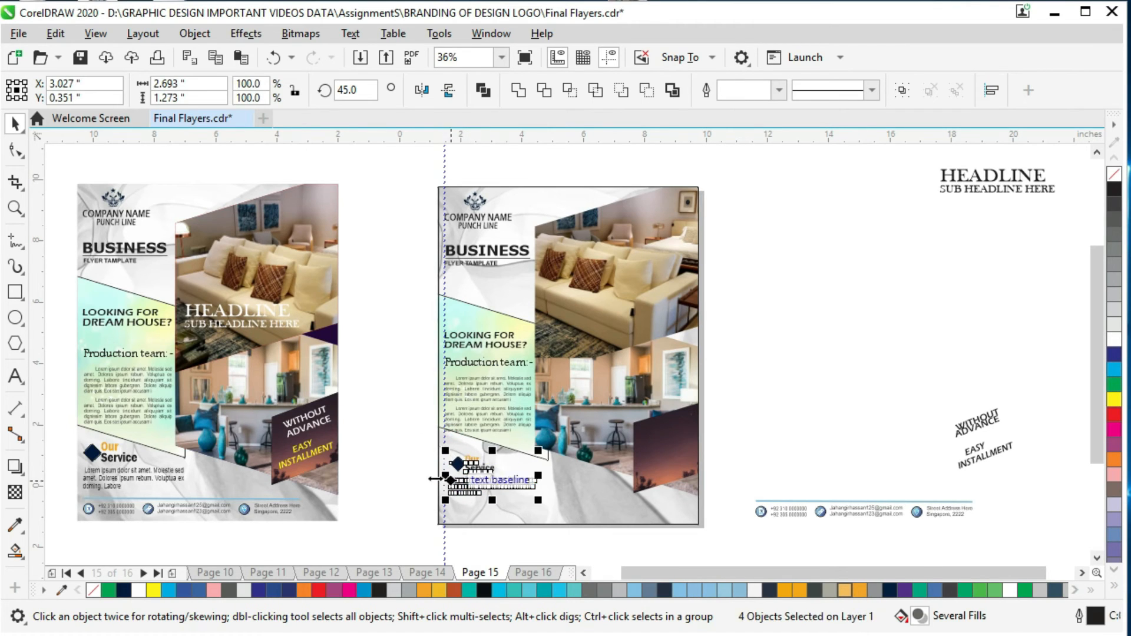
pyautogui.click(401, 473)
pyautogui.moveTo(562, 513); pyautogui.dragTo(547, 510)
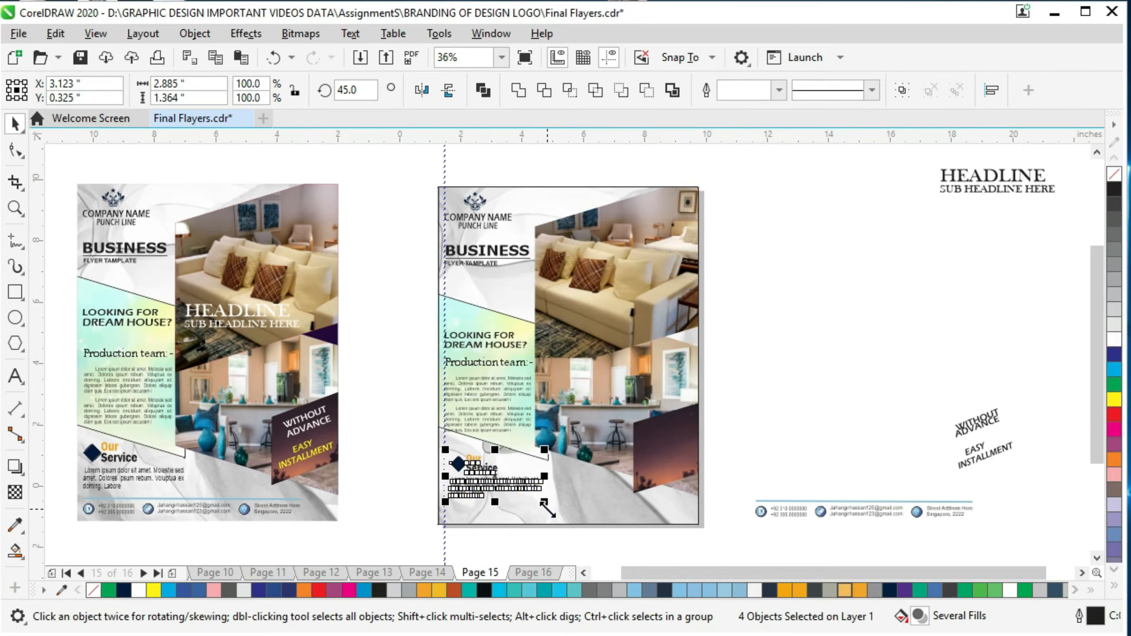
# Nudge the "Our Service" block upward by about 0.27 inch, closer to the pastel panel.
pyautogui.press('Up')
pyautogui.press('Up')
pyautogui.press('Up')
pyautogui.press('Up')
pyautogui.press('Up')
pyautogui.press('Up')
pyautogui.press('Up')
pyautogui.press('Up')
pyautogui.press('Up')
pyautogui.press('Up')
pyautogui.press('Up')
pyautogui.press('Up')
pyautogui.press('Up')
pyautogui.press('Up')
pyautogui.press('Up')
pyautogui.press('Up')
pyautogui.press('Up')
pyautogui.press('Up')
pyautogui.press('Up')
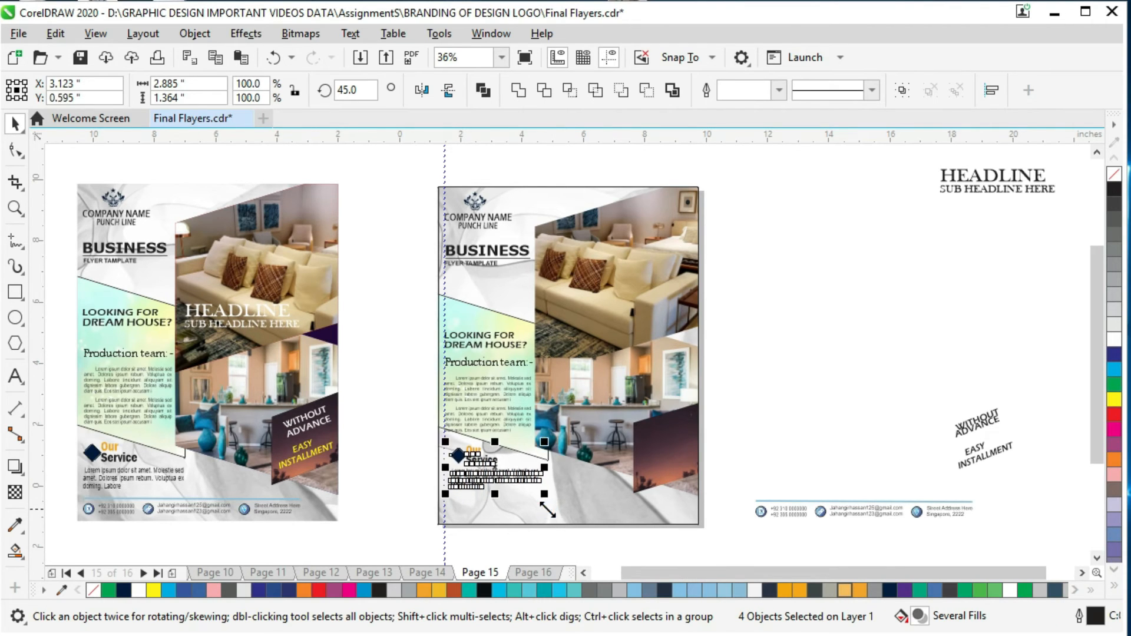
pyautogui.click(759, 403)
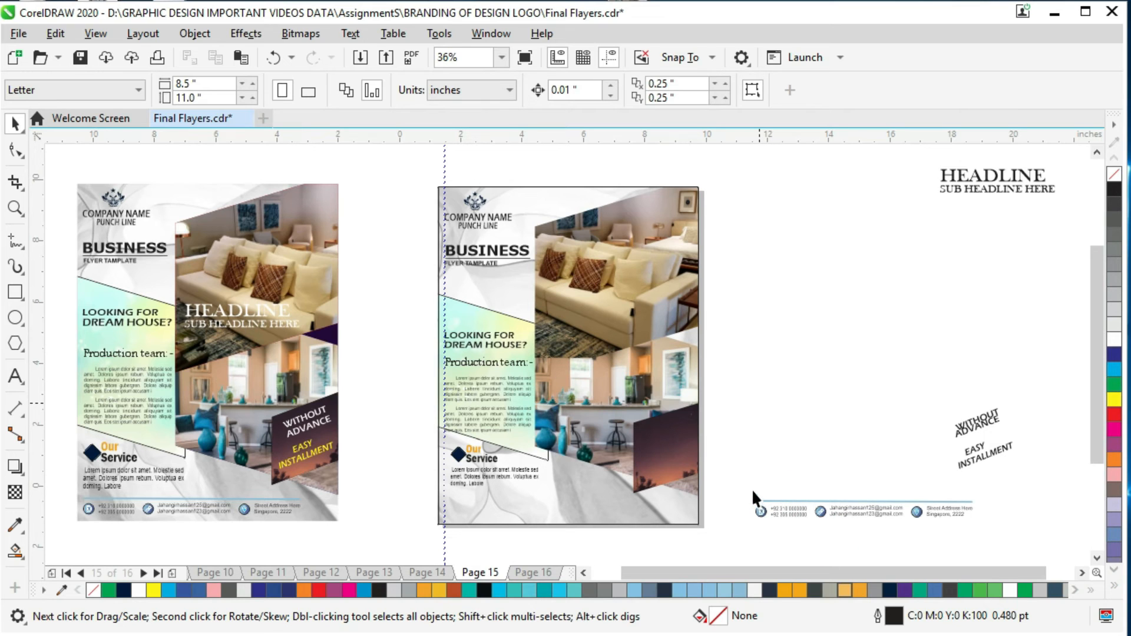
# Move the contact details strip with its blue line and icons onto the bottom of the flyer page.
pyautogui.moveTo(750, 492); pyautogui.dragTo(978, 529)
pyautogui.moveTo(770, 501); pyautogui.dragTo(467, 501)
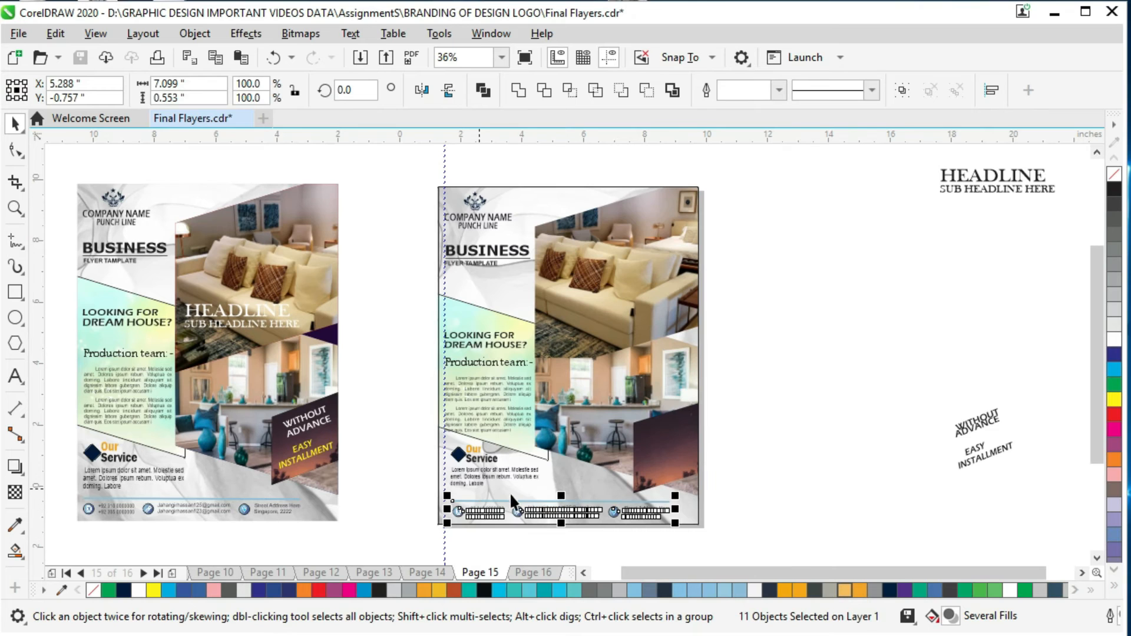
pyautogui.click(822, 423)
# Left-align the blue line above the contact details with the "BUSINESS" heading.
pyautogui.click(500, 432)
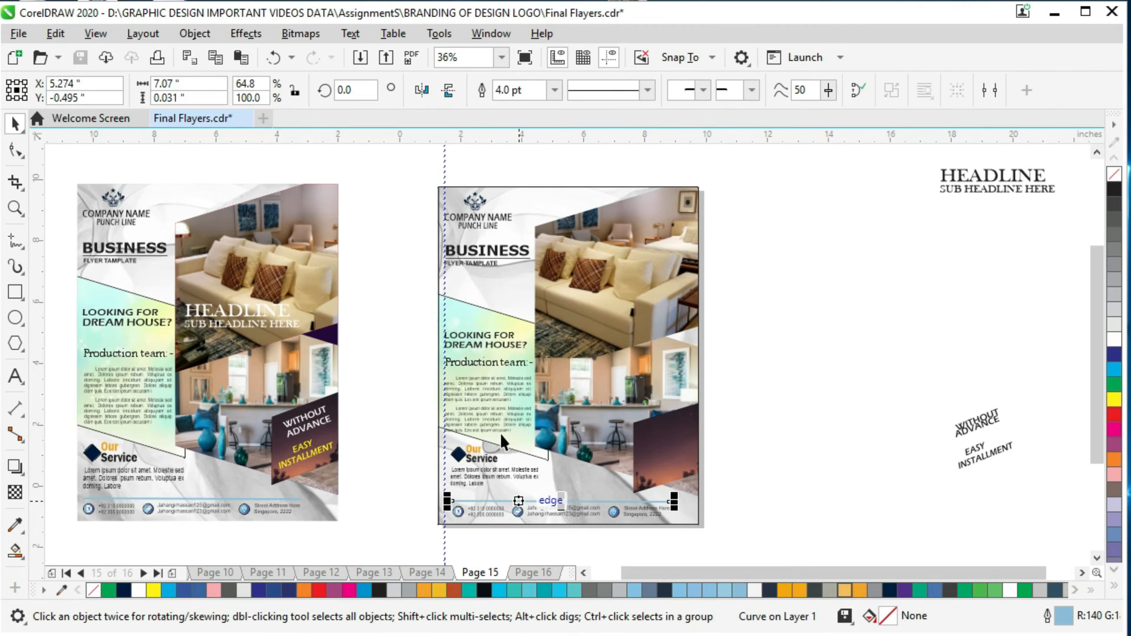
pyautogui.keyDown('shift'); pyautogui.click(491, 265); pyautogui.keyUp('shift')
pyautogui.press('Escape')
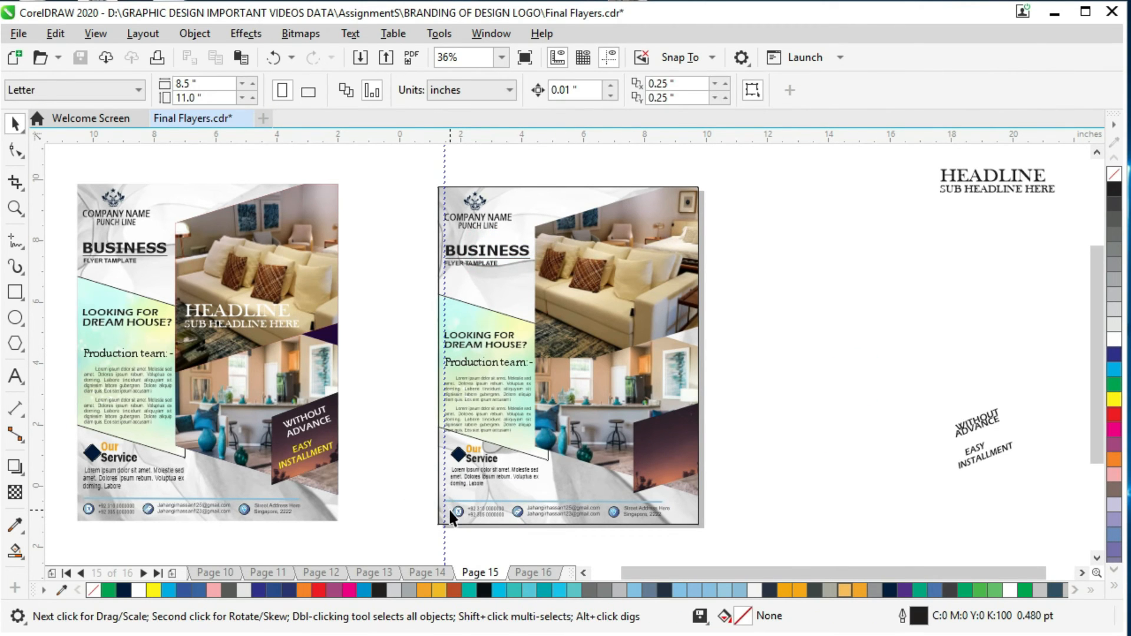
# Shift the contact icons and their text left, without the blue line, so they start at the line's left end.
pyautogui.scroll(4, 449, 505)
pyautogui.moveTo(594, 506); pyautogui.dragTo(1017, 525)
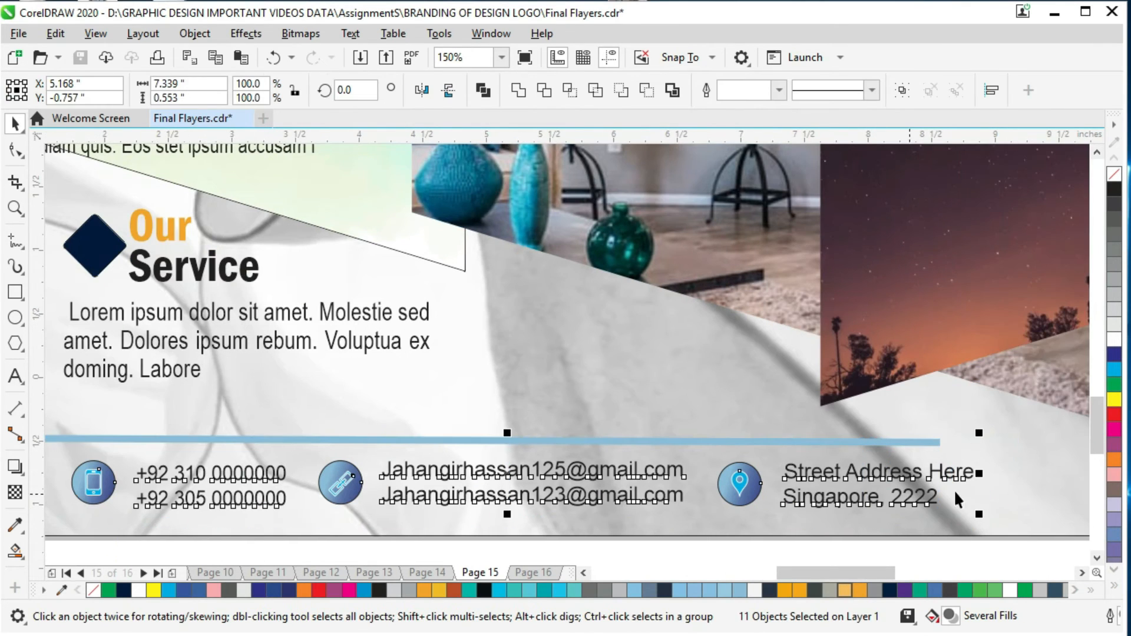
pyautogui.scroll(-1, 869, 470)
pyautogui.click(669, 517)
pyautogui.moveTo(427, 458); pyautogui.dragTo(941, 513)
pyautogui.press('Left')
pyautogui.press('Left')
pyautogui.press('Left')
pyautogui.press('Left')
pyautogui.press('Left')
pyautogui.press('Left')
pyautogui.press('Left')
pyautogui.press('Left')
pyautogui.press('Left')
pyautogui.press('Left')
pyautogui.press('Left')
pyautogui.press('Left')
pyautogui.press('Left')
pyautogui.press('Left')
pyautogui.press('Left')
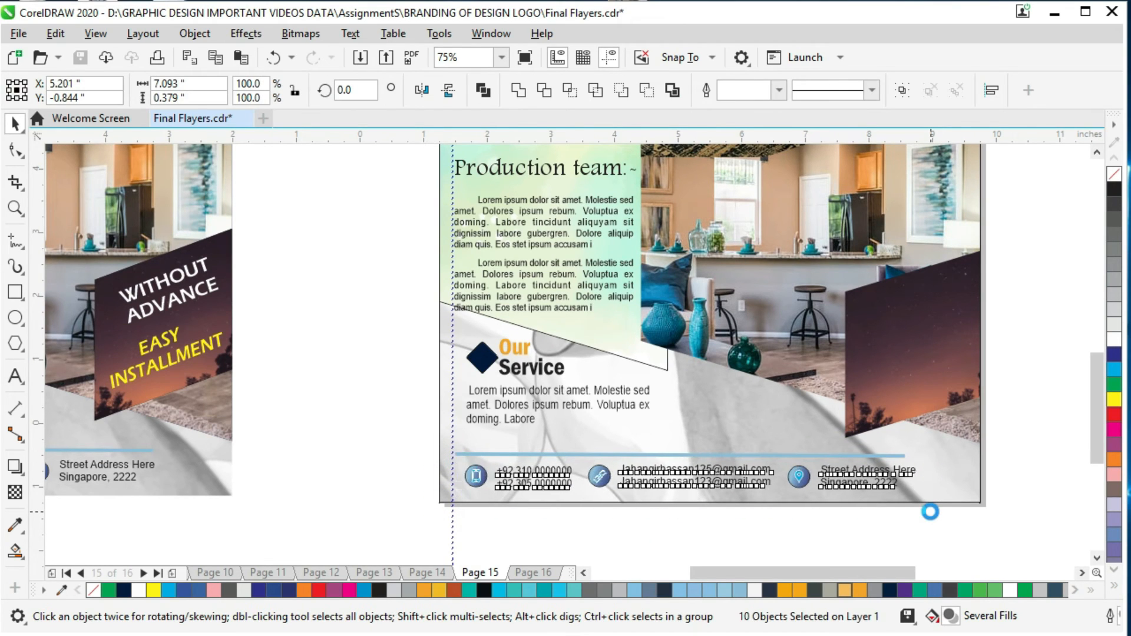
pyautogui.press('Left')
pyautogui.press('Left')
pyautogui.press('Left')
pyautogui.press('Left')
pyautogui.press('Left')
pyautogui.press('Left')
pyautogui.press('Left')
pyautogui.press('Left')
pyautogui.press('Left')
pyautogui.press('Left')
pyautogui.press('Left')
pyautogui.press('Left')
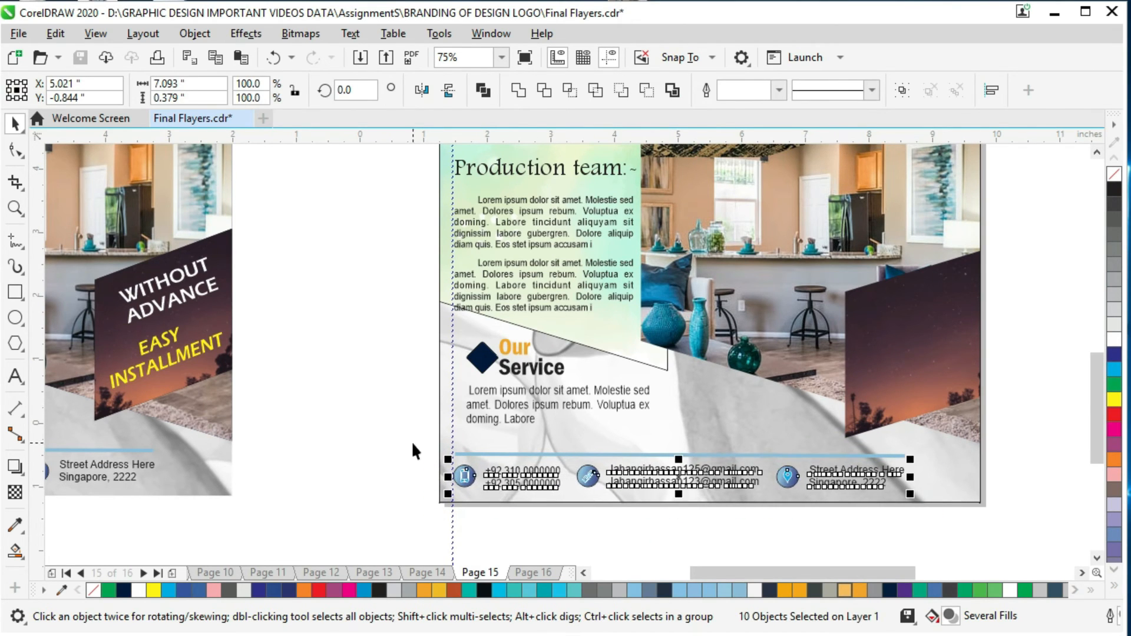
pyautogui.click(413, 448)
# Left-align the paragraph under "Our Service" with the "BUSINESS" heading.
pyautogui.click(560, 392)
pyautogui.keyDown('shift'); pyautogui.click(854, 380); pyautogui.keyUp('shift')
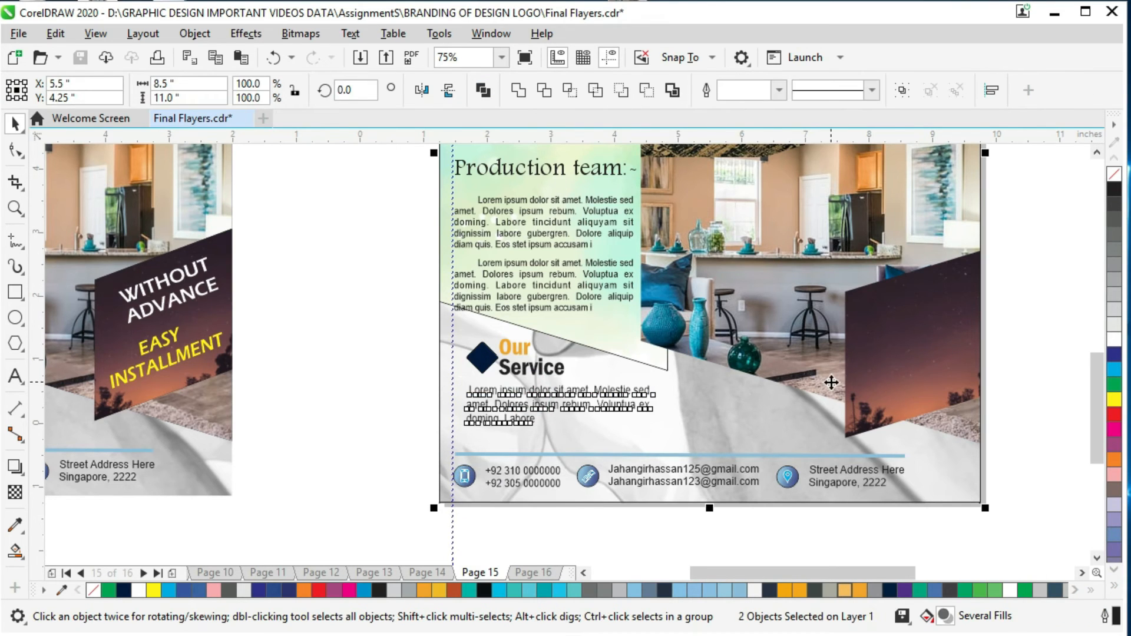
pyautogui.press('F4')
pyautogui.click(860, 319)
pyautogui.click(484, 474)
pyautogui.keyDown('shift'); pyautogui.click(512, 248); pyautogui.keyUp('shift')
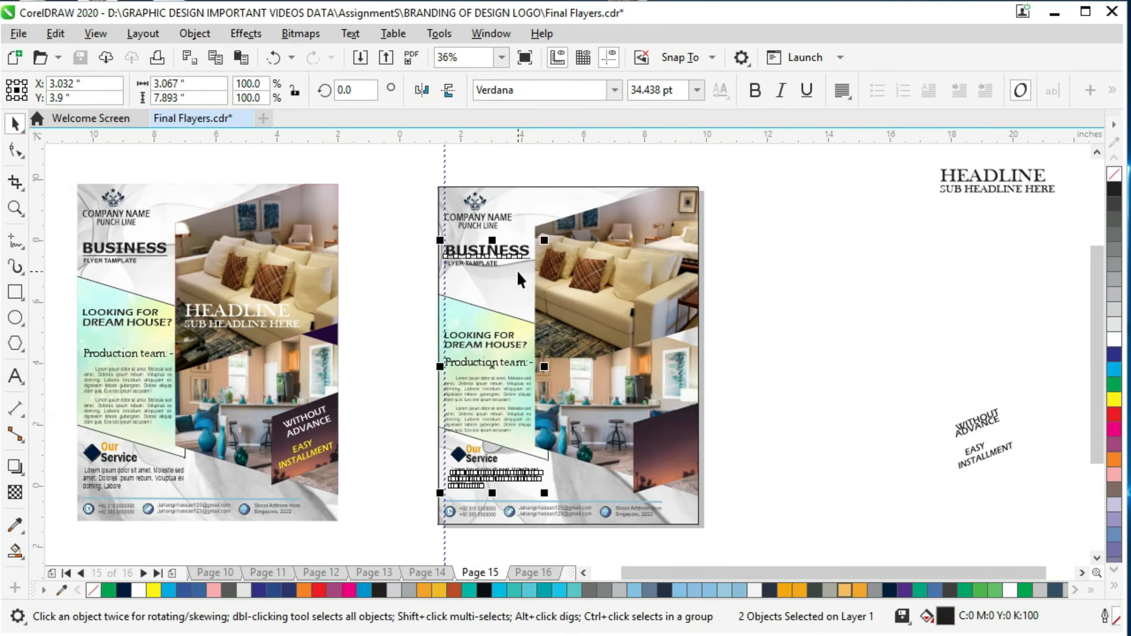
pyautogui.click(815, 334)
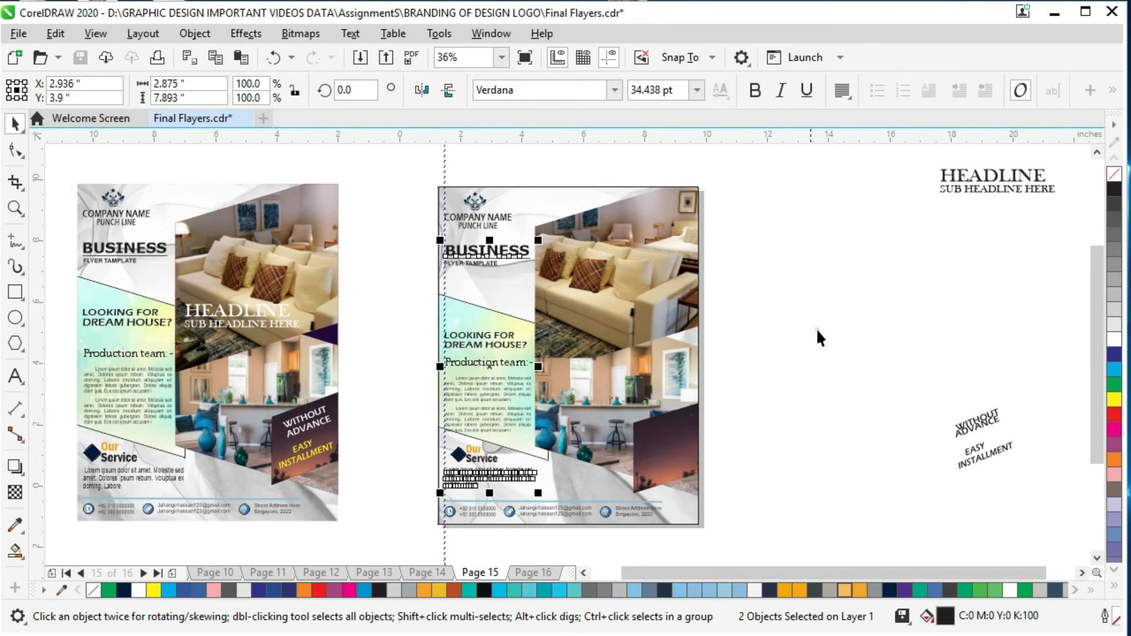
# Left-align the dark blue diamond with the "BUSINESS" heading and move the "Our Service" title left beside it.
pyautogui.click(489, 461)
pyautogui.keyDown('shift'); pyautogui.click(494, 252); pyautogui.keyUp('shift')
pyautogui.click(737, 371)
pyautogui.moveTo(384, 411); pyautogui.dragTo(551, 485)
pyautogui.moveTo(782, 407); pyautogui.dragTo(748, 419)
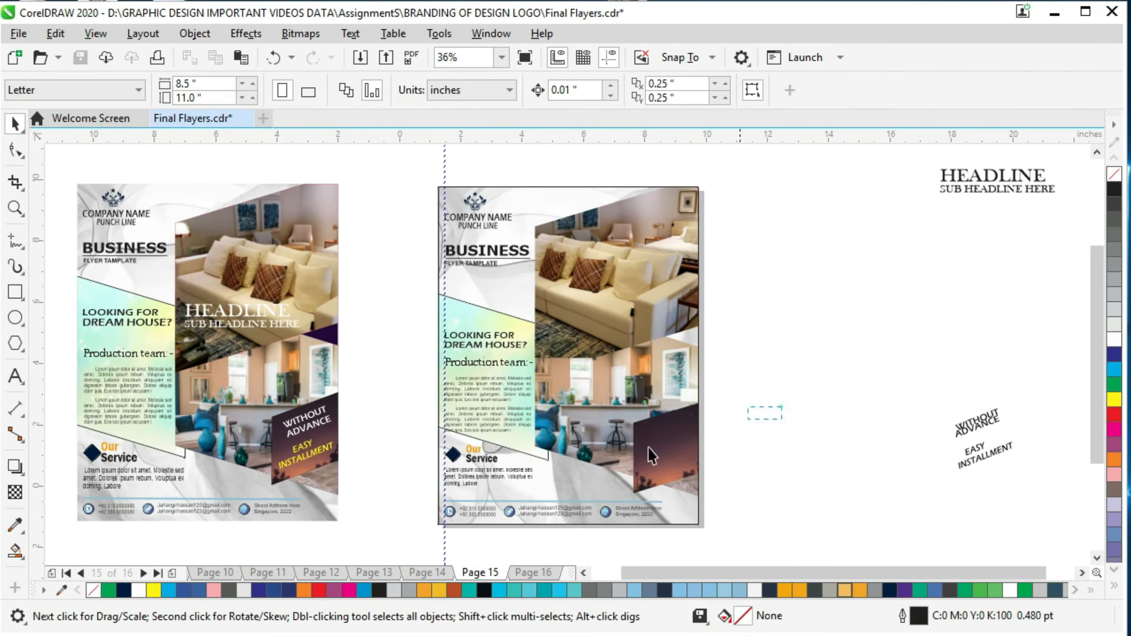
pyautogui.moveTo(648, 448); pyautogui.dragTo(464, 467)
pyautogui.click(769, 324)
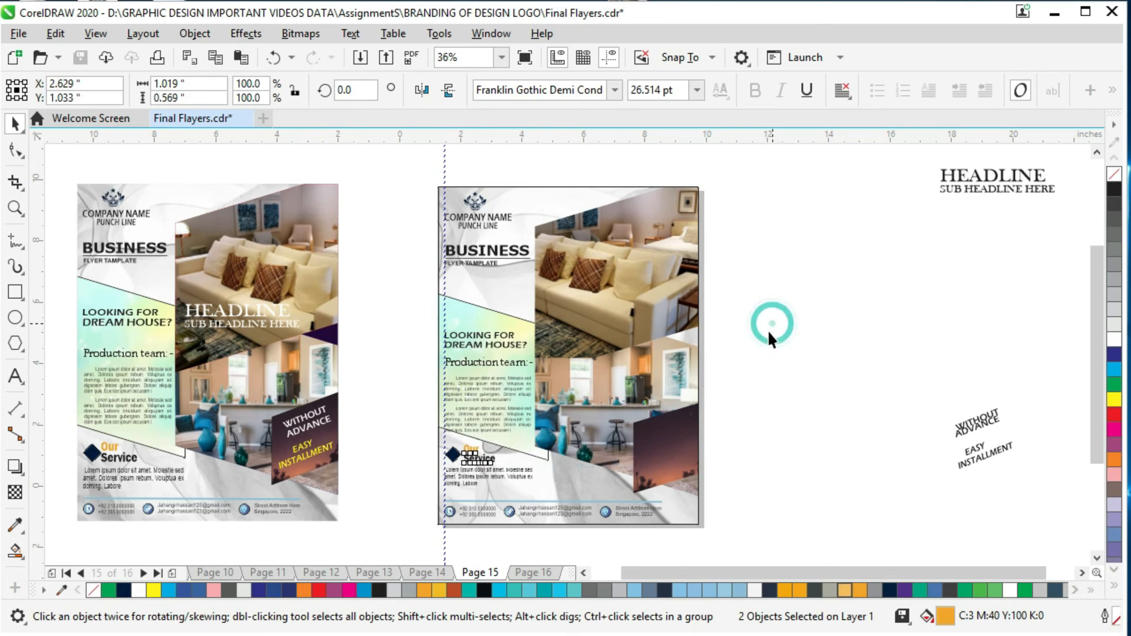
# Move the slanted "WITHOUT ADVANCE" text onto the flyer's sunset panel and fill it with white.
pyautogui.moveTo(1010, 446); pyautogui.dragTo(659, 436)
pyautogui.click(818, 385)
pyautogui.click(670, 430)
pyautogui.click(745, 399)
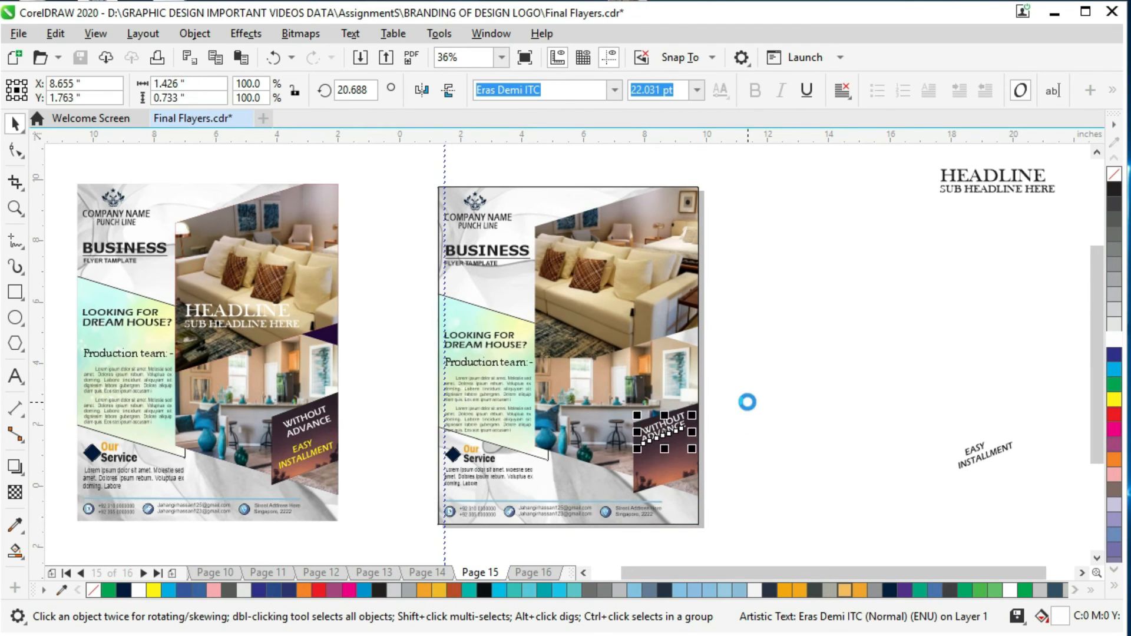
# Place the slanted "EASY INSTALLMENT" text below "WITHOUT ADVANCE" on the sunset panel and fill it with yellow.
pyautogui.click(987, 454)
pyautogui.moveTo(987, 453); pyautogui.dragTo(659, 458)
pyautogui.click(1114, 401)
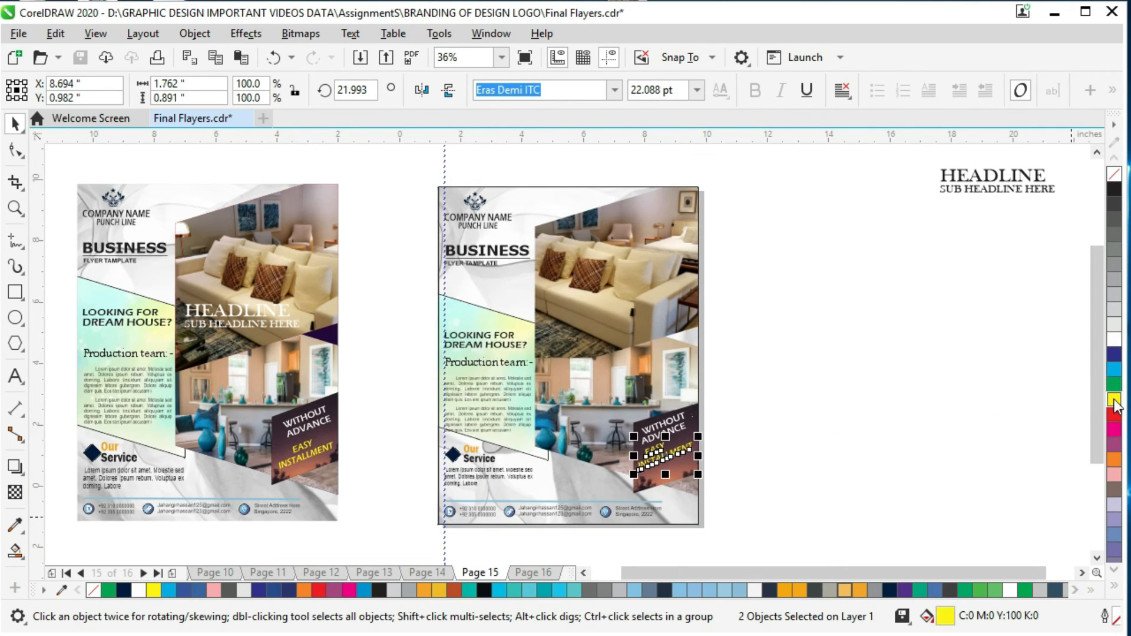
# Nudge the "EASY INSTALLMENT" text down by 0.19 inch and right by 0.01 inch, and save the file.
pyautogui.press('Down')
pyautogui.press('Down')
pyautogui.press('Down')
pyautogui.press('Down')
pyautogui.press('Down')
pyautogui.press('Down')
pyautogui.press('Down')
pyautogui.press('Down')
pyautogui.press('Down')
pyautogui.press('Down')
pyautogui.press('Down')
pyautogui.press('Down')
pyautogui.press('Down')
pyautogui.press('Down')
pyautogui.press('Down')
pyautogui.press('Down')
pyautogui.press('Down')
pyautogui.press('Down')
pyautogui.press('Down')
pyautogui.press('Right')
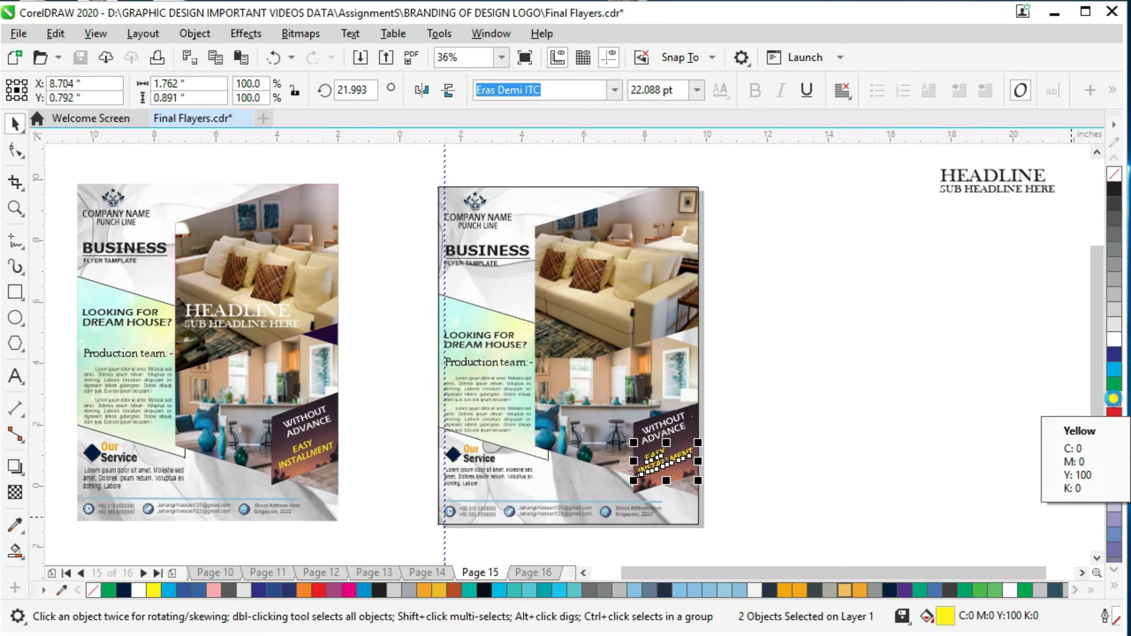
pyautogui.click(810, 370)
pyautogui.hotkey('ctrl', 's')
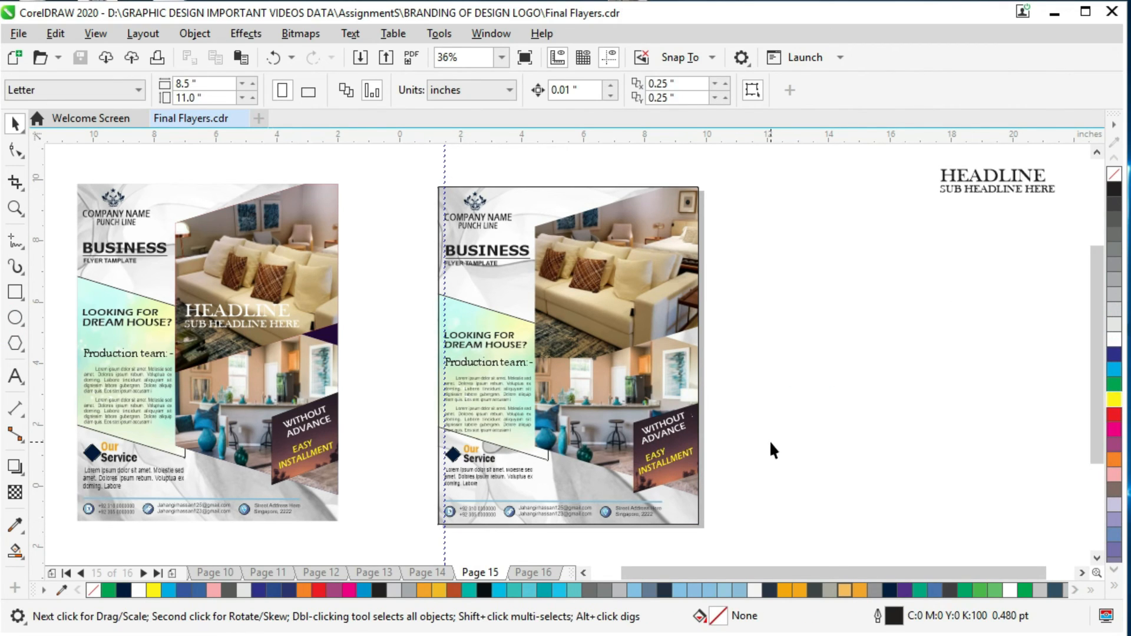
# Place the "HEADLINE" group, filled with white, over the lower part of the flyer's sofa photo and duplicate it.
pyautogui.moveTo(926, 154); pyautogui.dragTo(1078, 209)
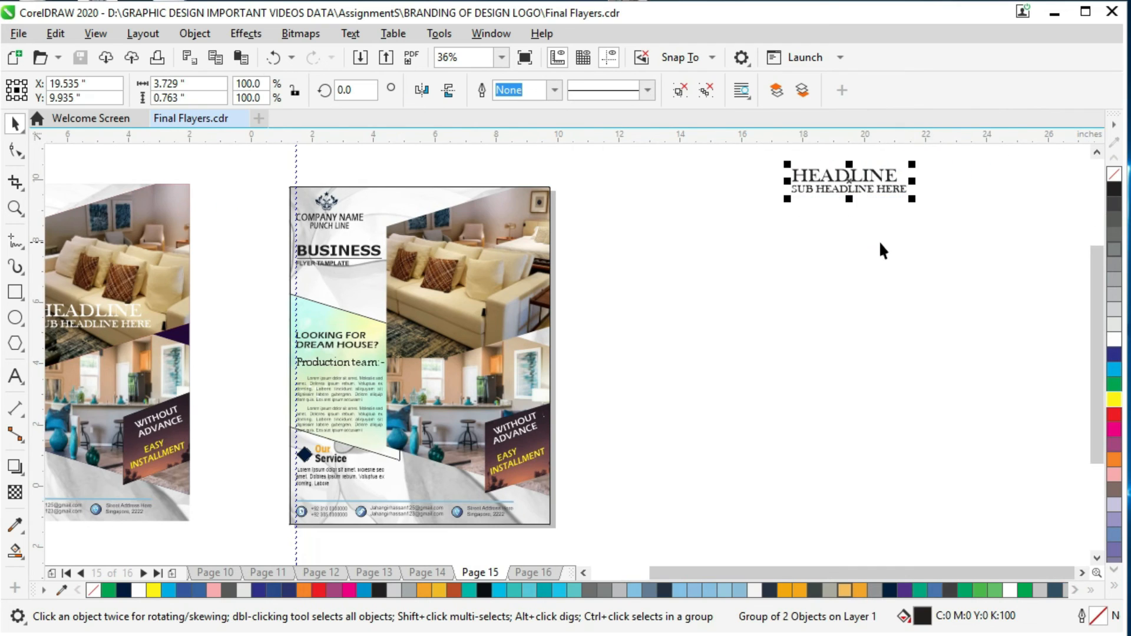
pyautogui.press('F4')
pyautogui.moveTo(999, 177); pyautogui.dragTo(606, 315)
pyautogui.click(1114, 339)
pyautogui.hotkey('ctrl', 'd')
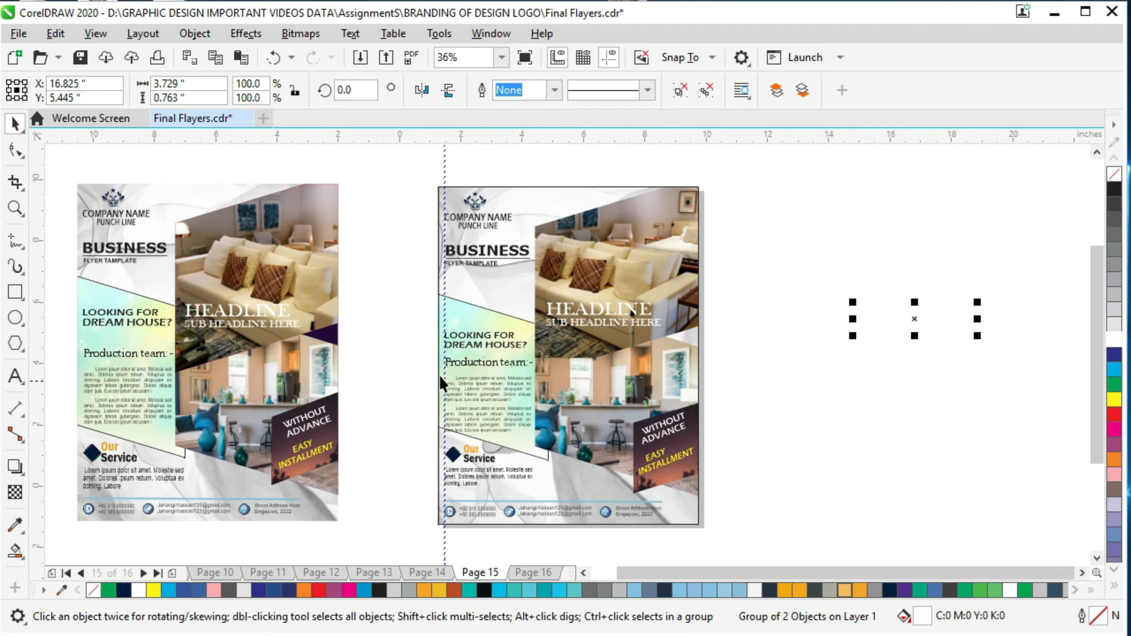
# Add a vertical guideline at about 4.9 inches and align the left edge of the flyer's headline group with it.
pyautogui.click(550, 437)
pyautogui.moveTo(552, 470); pyautogui.dragTo(550, 469)
pyautogui.moveTo(716, 289); pyautogui.dragTo(521, 344)
pyautogui.scroll(5, 561, 315)
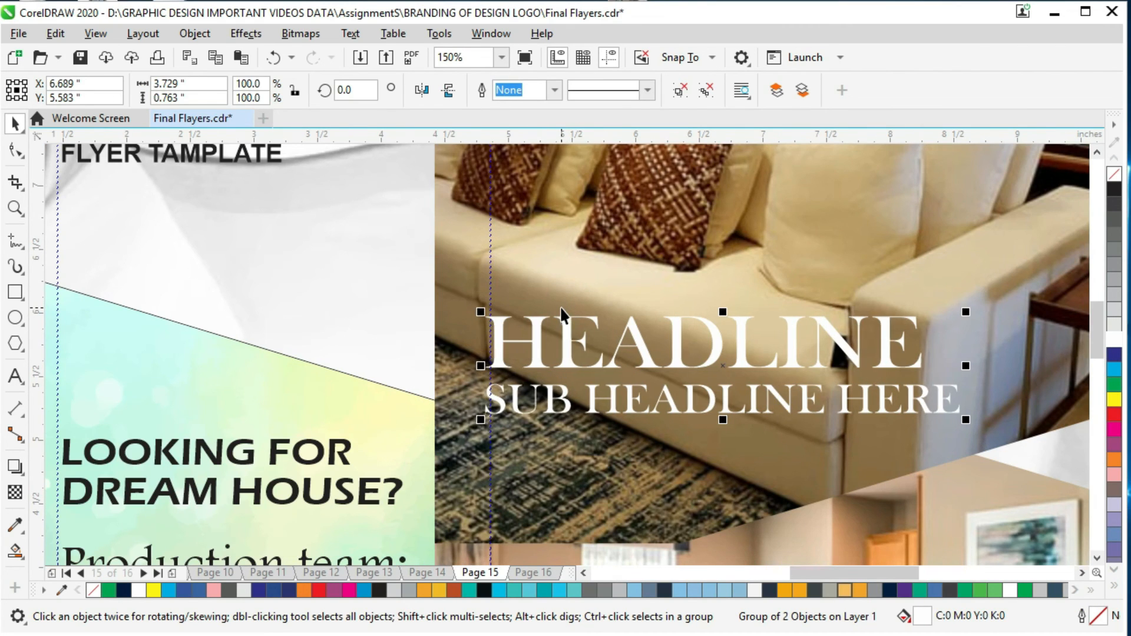
pyautogui.press('Right')
pyautogui.hotkey('shift', 'F4')
pyautogui.click(846, 318)
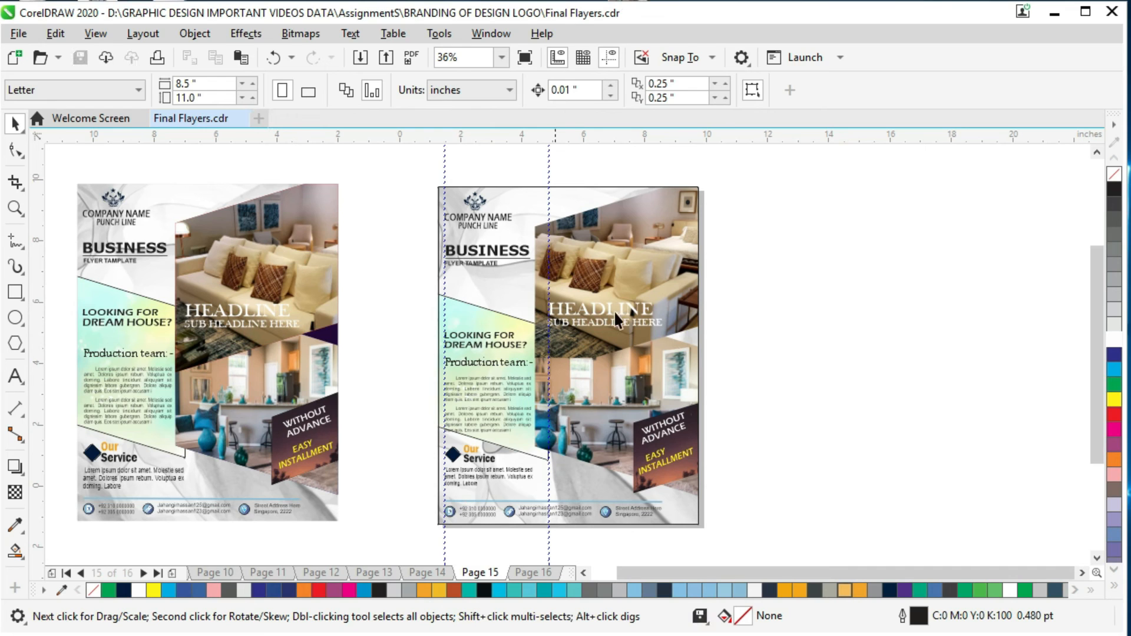
# Draw a polygon beside the page and reduce it to 3 sides, about 0.71 by 0.59 inch.
pyautogui.click(695, 345)
pyautogui.scroll(5, 760, 342)
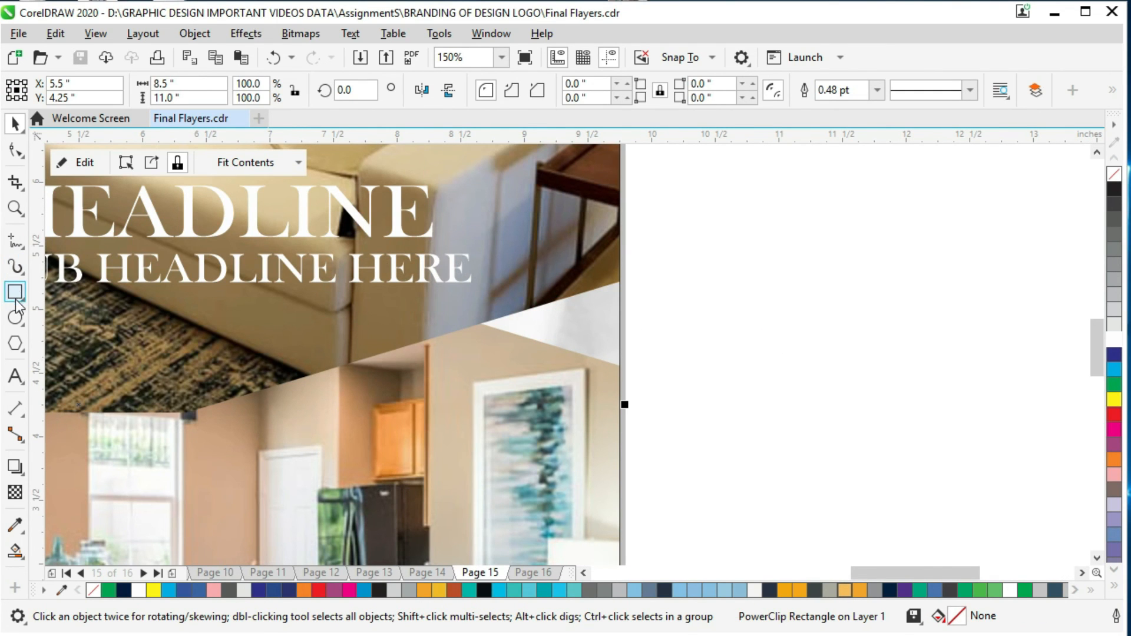
pyautogui.click(17, 343)
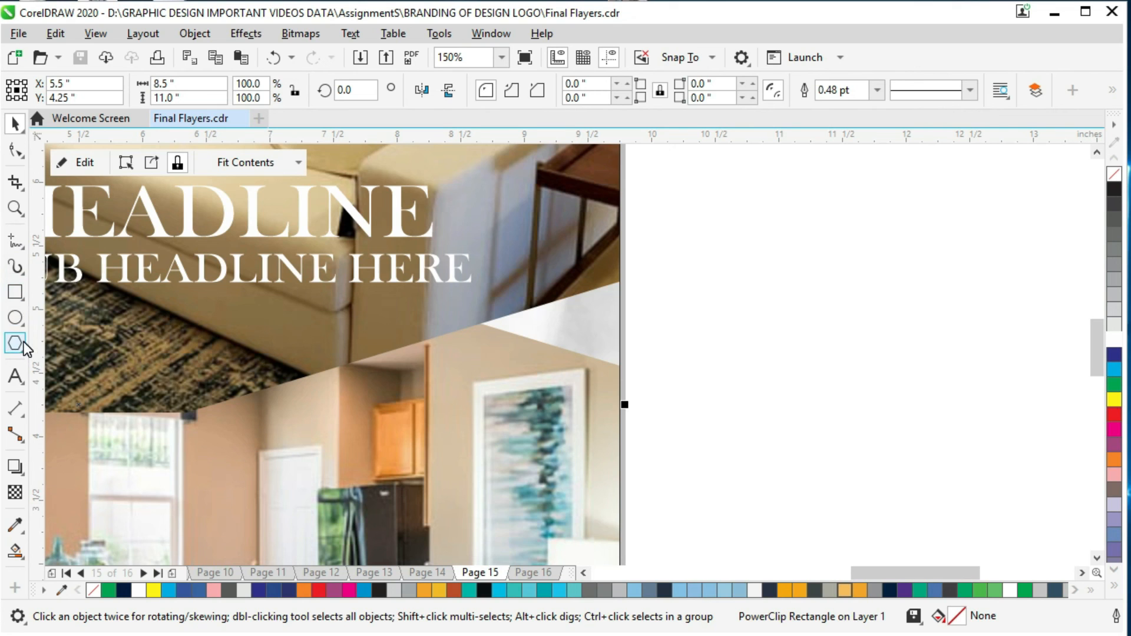
pyautogui.moveTo(714, 301); pyautogui.dragTo(814, 412)
pyautogui.click(524, 96)
pyautogui.click(524, 96)
pyautogui.click(523, 96)
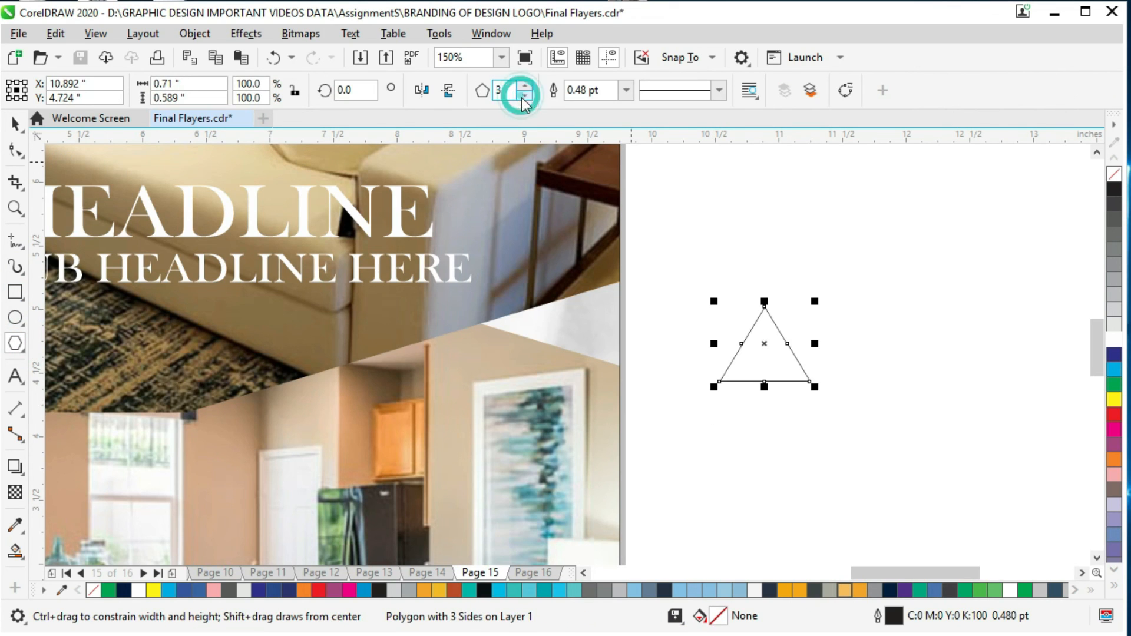
# Move the triangle over the pale wedge between the two photos at the flyer's edge and set its rotation to 90 degrees.
pyautogui.click(25, 126)
pyautogui.moveTo(776, 348); pyautogui.dragTo(596, 323)
pyautogui.click(422, 89)
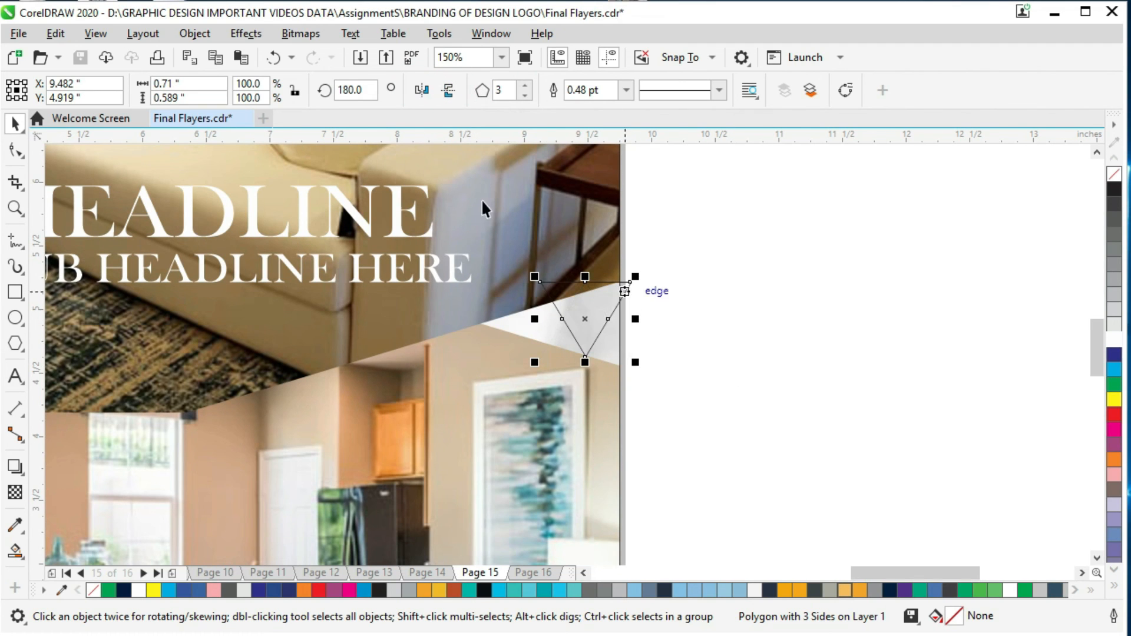
pyautogui.doubleClick(352, 89)
pyautogui.write('90')
pyautogui.press('Return')
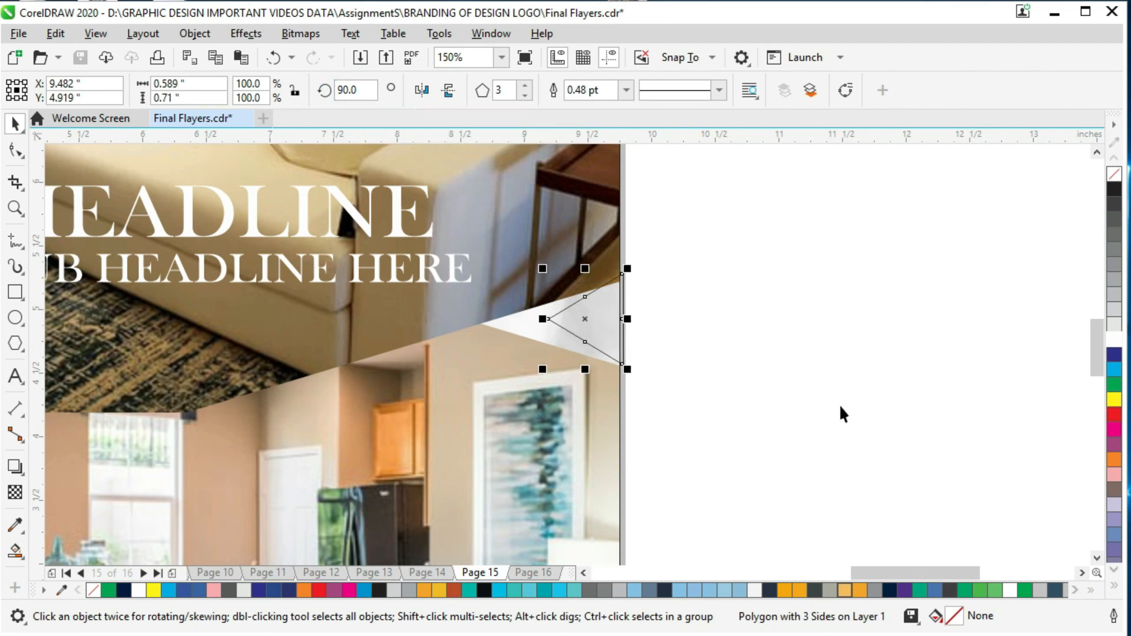
# Stretch the triangle to about 1.08 inches wide and adjust its position so it covers the pale wedge exactly.
pyautogui.moveTo(549, 323); pyautogui.dragTo(476, 323)
pyautogui.moveTo(576, 318); pyautogui.dragTo(575, 328)
pyautogui.click(715, 311)
pyautogui.click(568, 328)
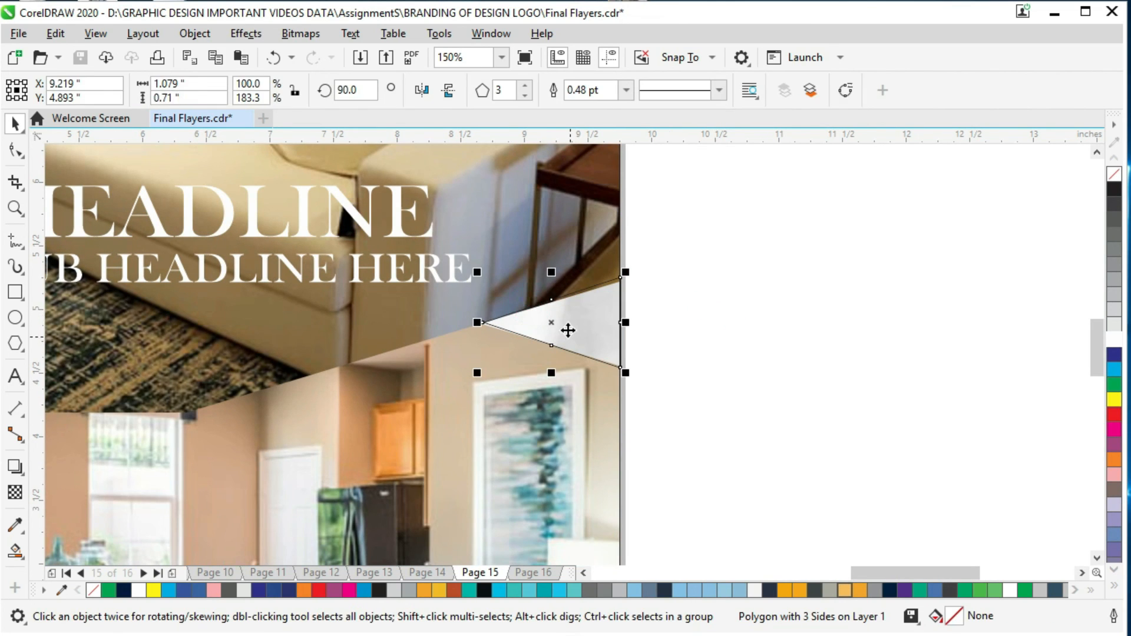
pyautogui.press('Down')
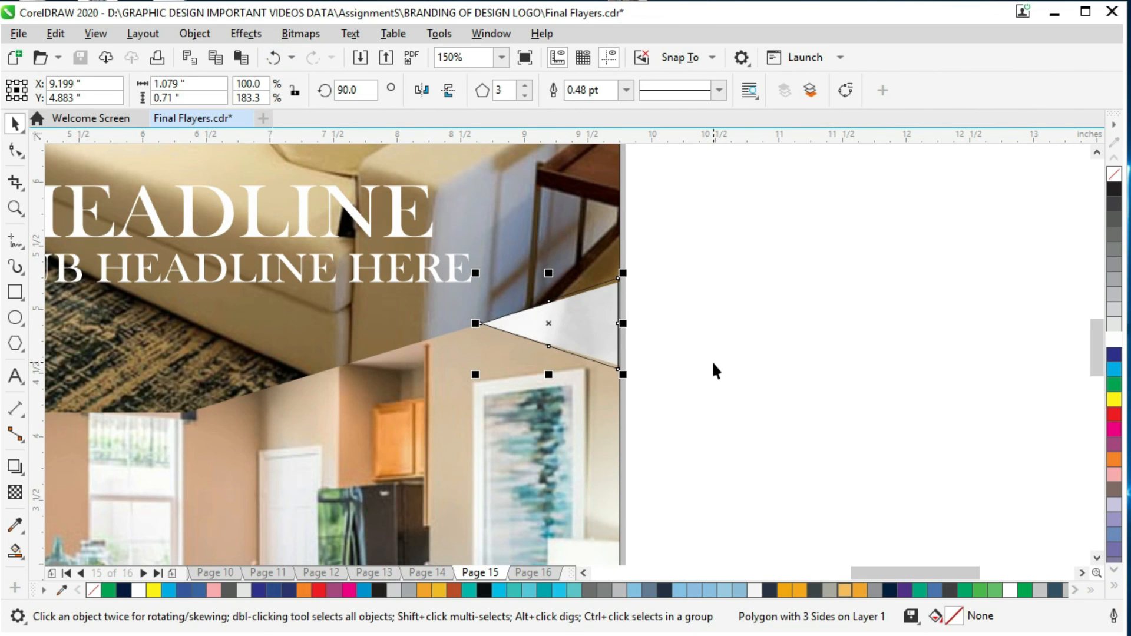
# Fill the triangle with the dark purple sampled from the matching triangle on the reference flyer.
pyautogui.hotkey('shift', 'F4')
pyautogui.press('F11')
pyautogui.click(15, 526)
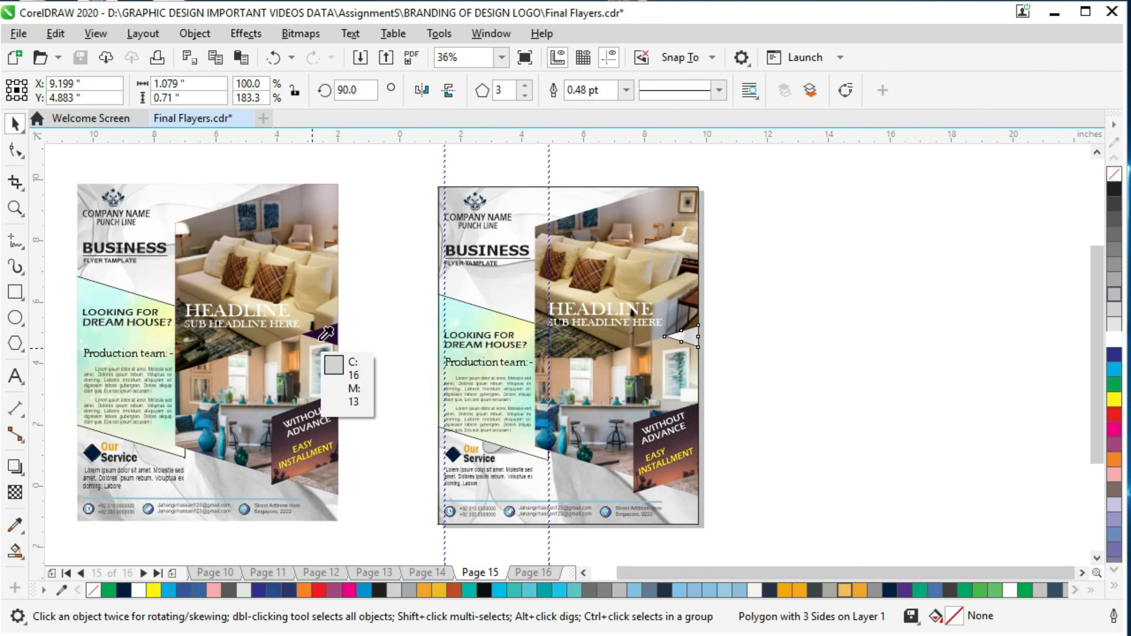
pyautogui.click(326, 335)
pyautogui.scroll(5, 683, 335)
pyautogui.click(701, 336)
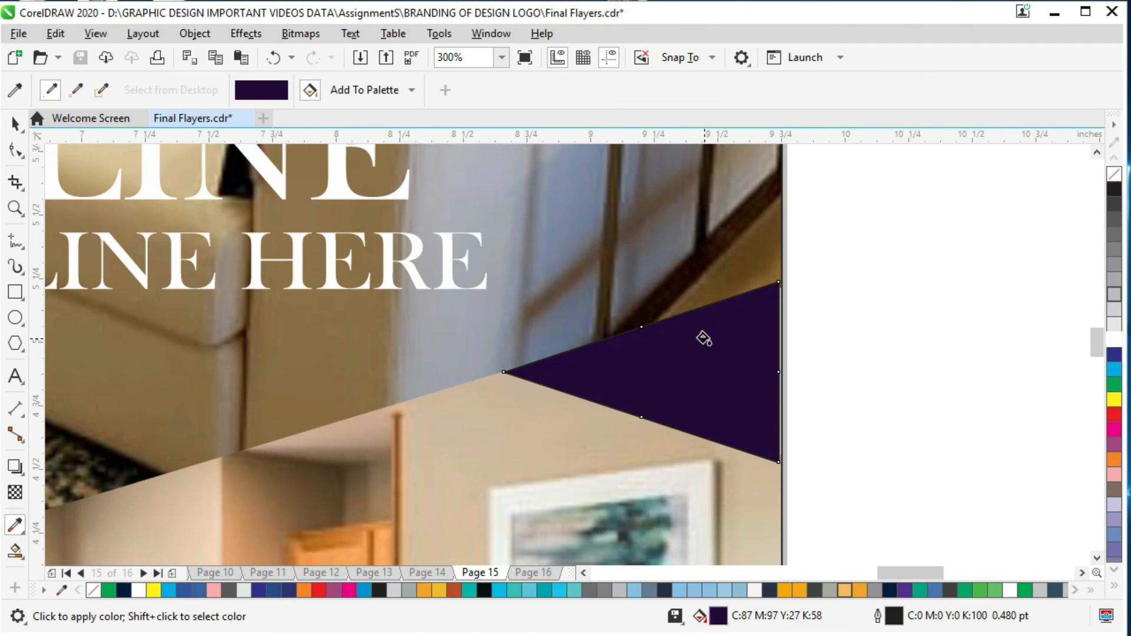
pyautogui.scroll(-5, 704, 338)
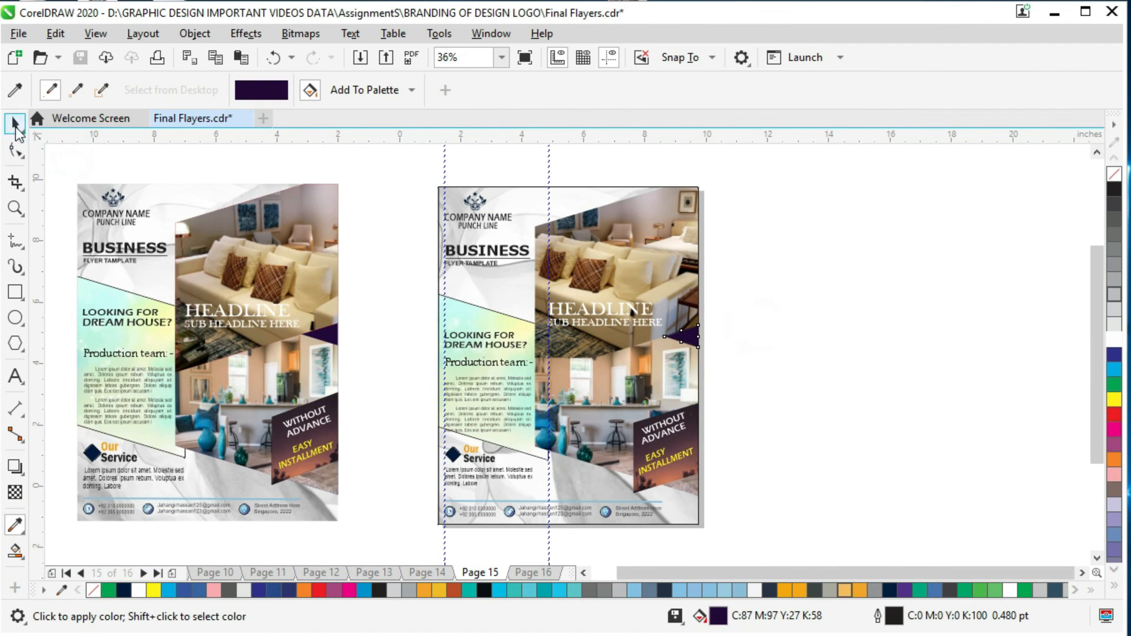
pyautogui.click(15, 124)
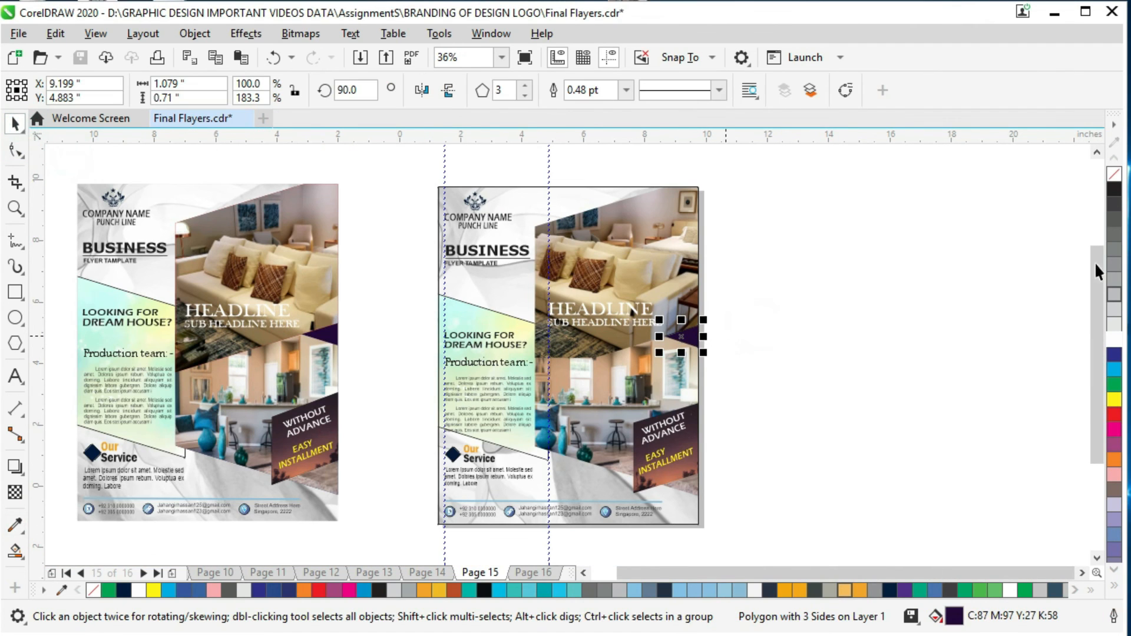
pyautogui.click(780, 349)
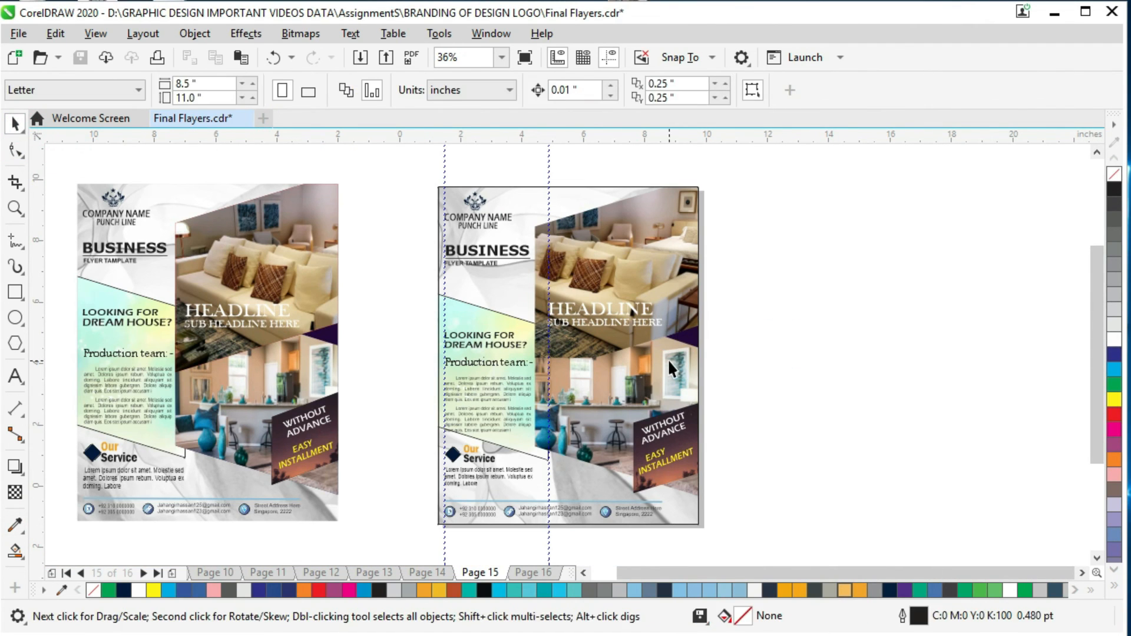
pyautogui.click(548, 172)
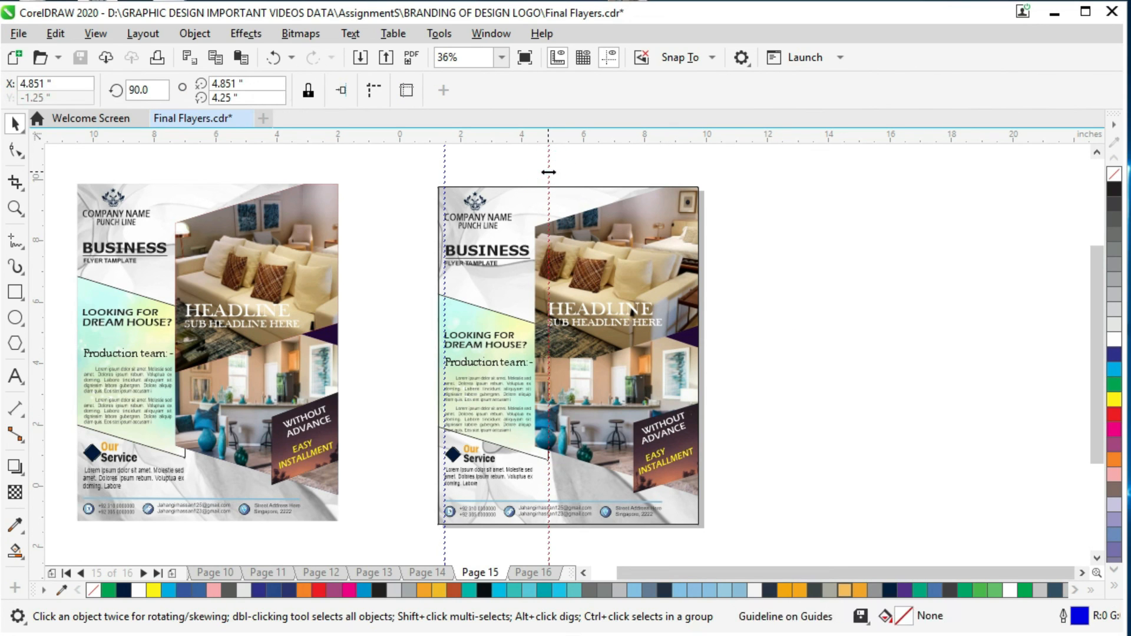
pyautogui.click(666, 430)
pyautogui.click(672, 425)
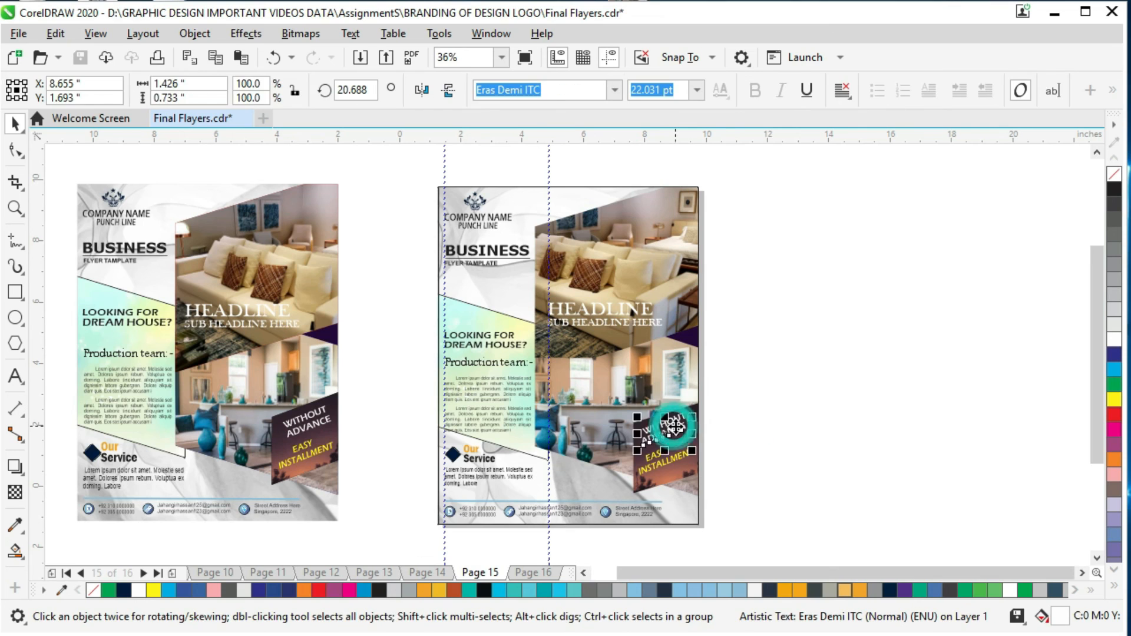
pyautogui.click(719, 451)
pyautogui.moveTo(617, 494); pyautogui.dragTo(617, 493)
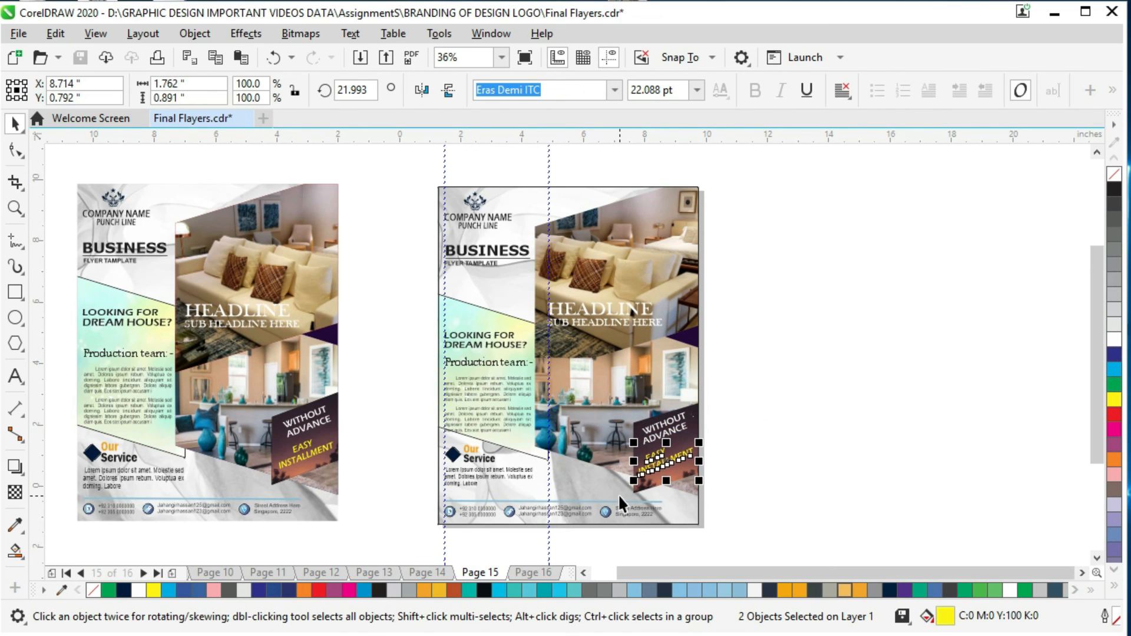
pyautogui.click(875, 429)
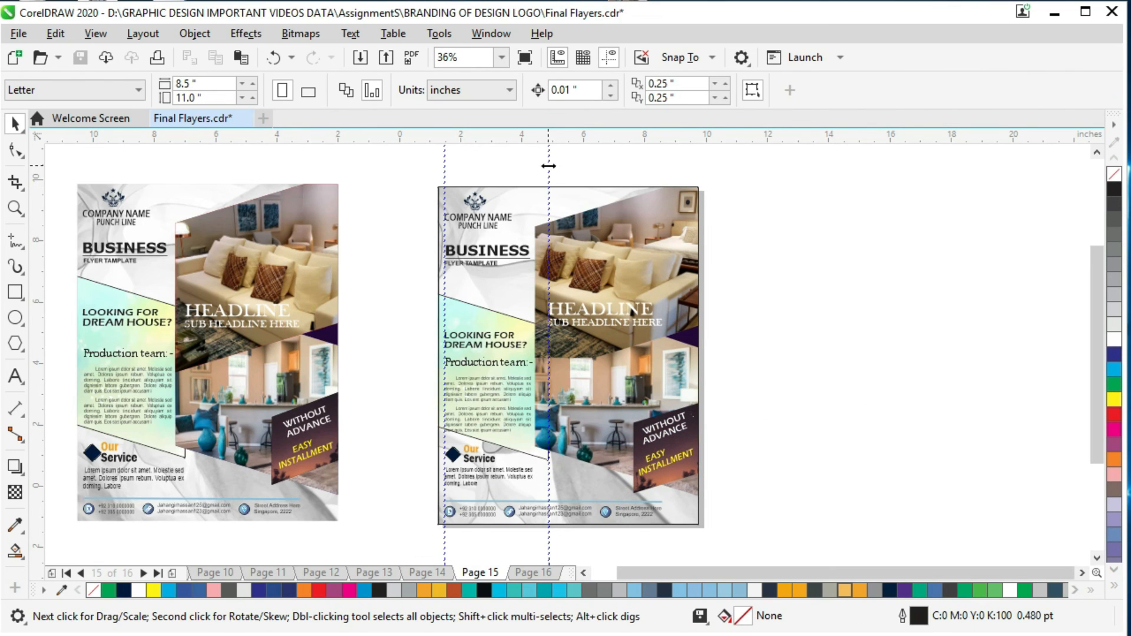
# Delete both vertical guidelines crossing the recreated flyer, the inner one first and the one near its edge second.
pyautogui.click(549, 166)
pyautogui.press('Delete')
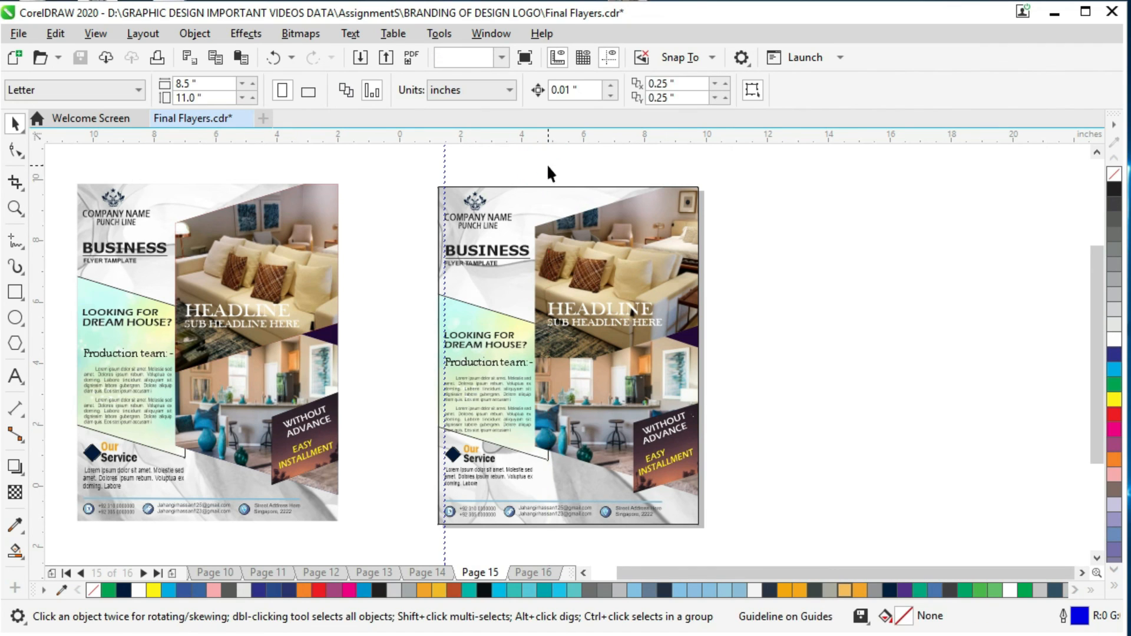
pyautogui.click(444, 163)
pyautogui.press('Delete')
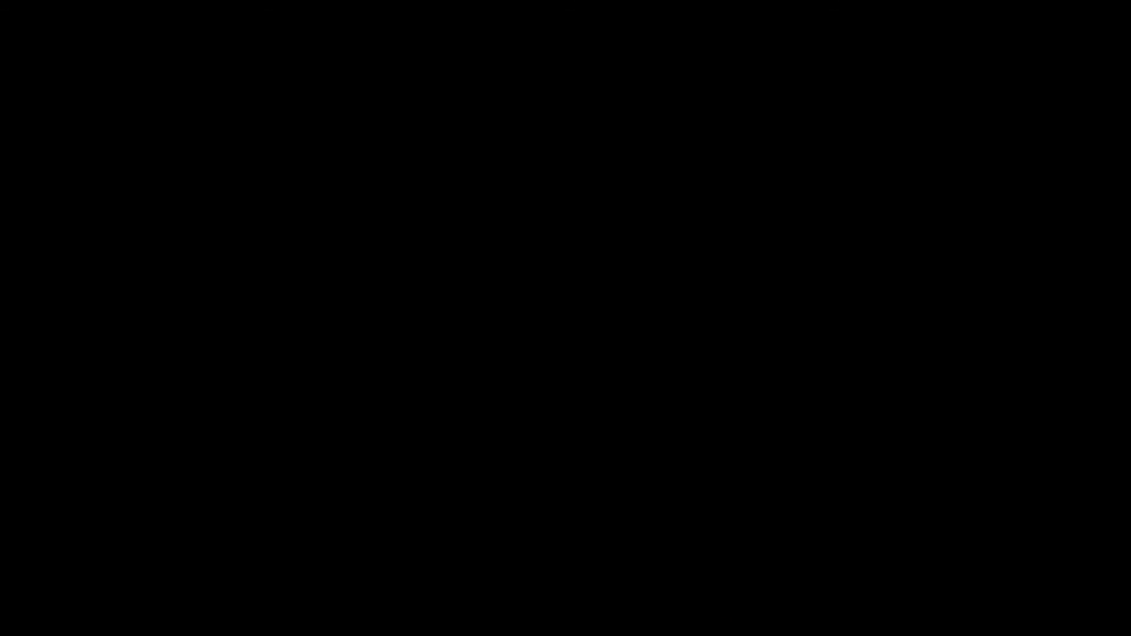